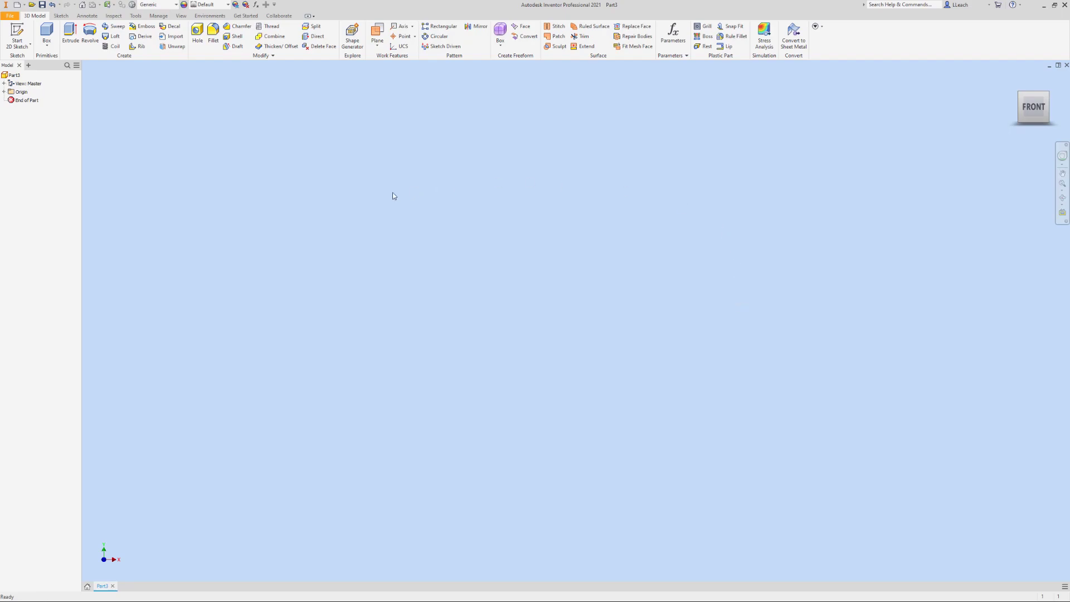
Start a 2D sketch on the YZ plane and draw a 1 in diameter circle centred on the origin
click(30, 45)
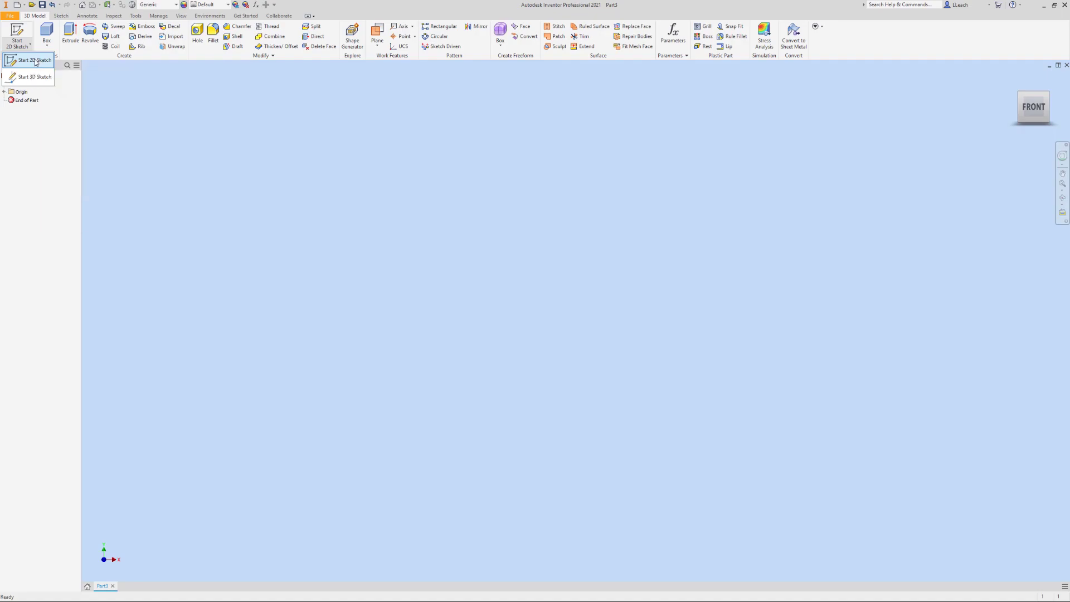
click(39, 61)
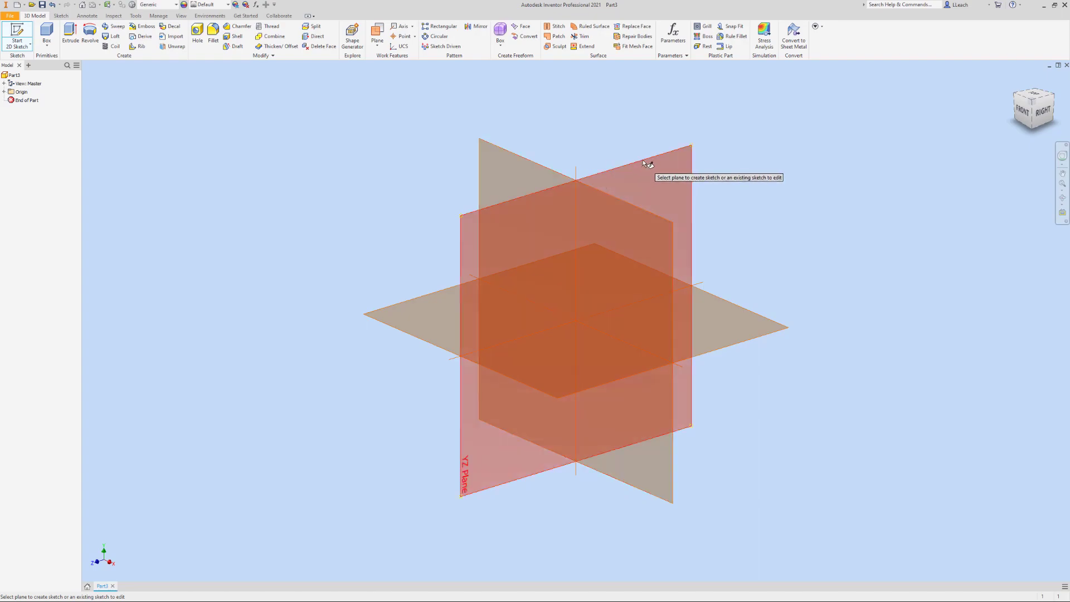
click(640, 161)
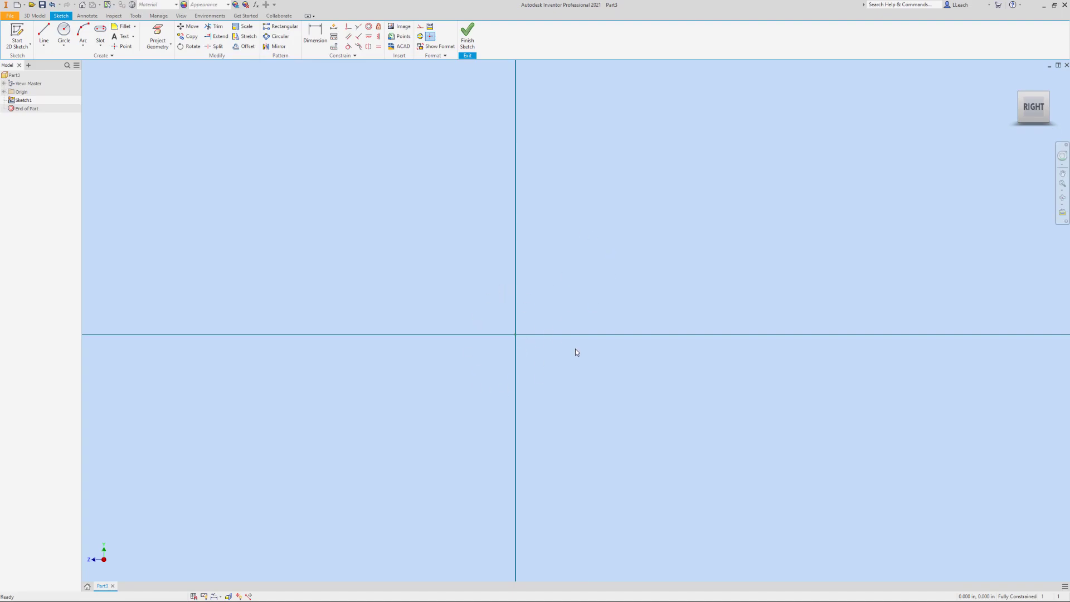
click(64, 50)
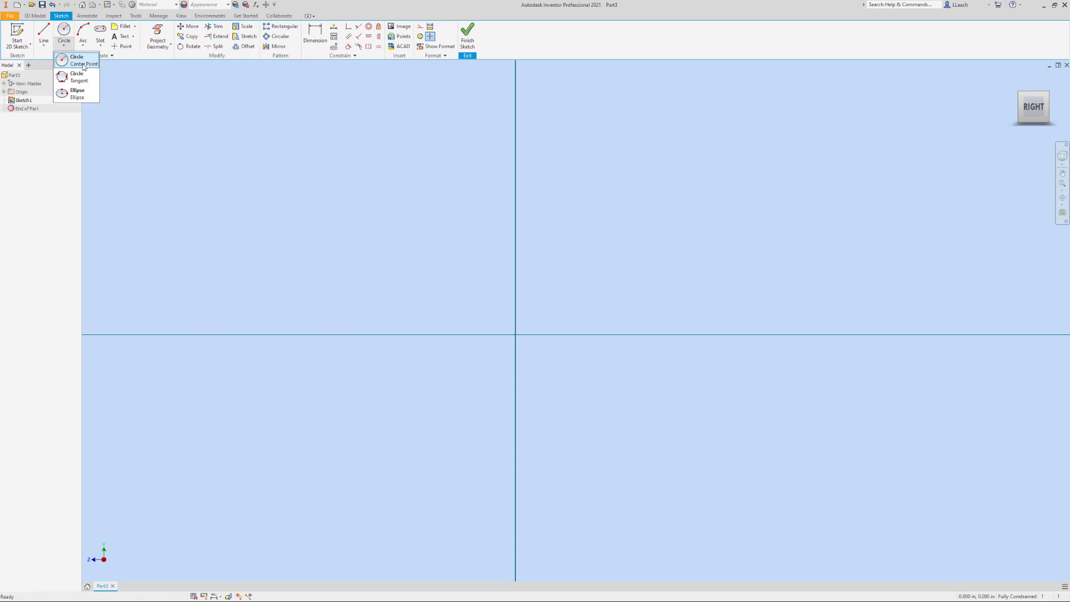
click(83, 62)
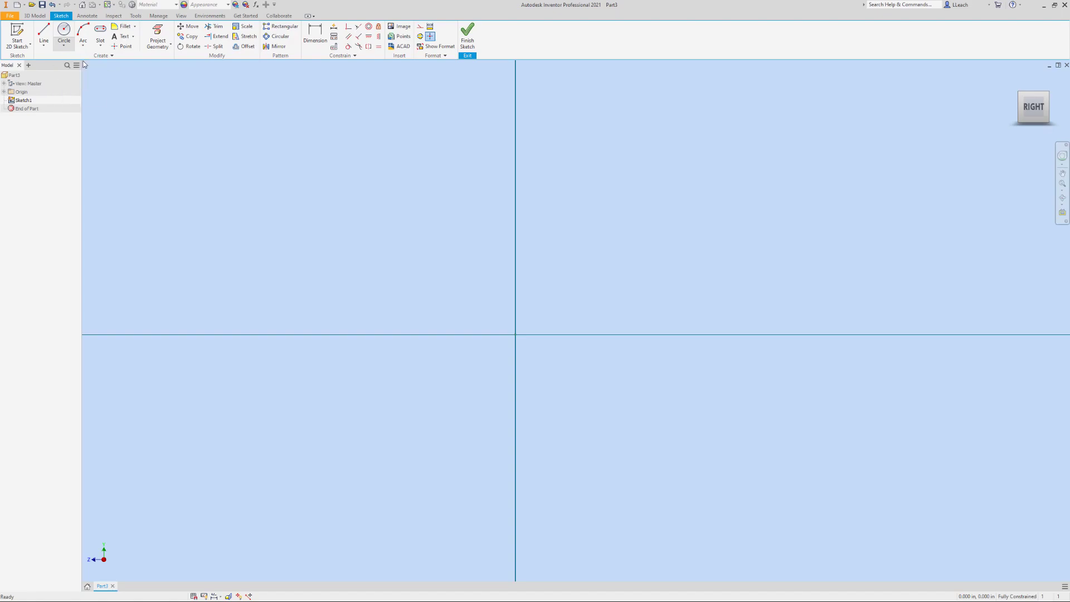
click(515, 334)
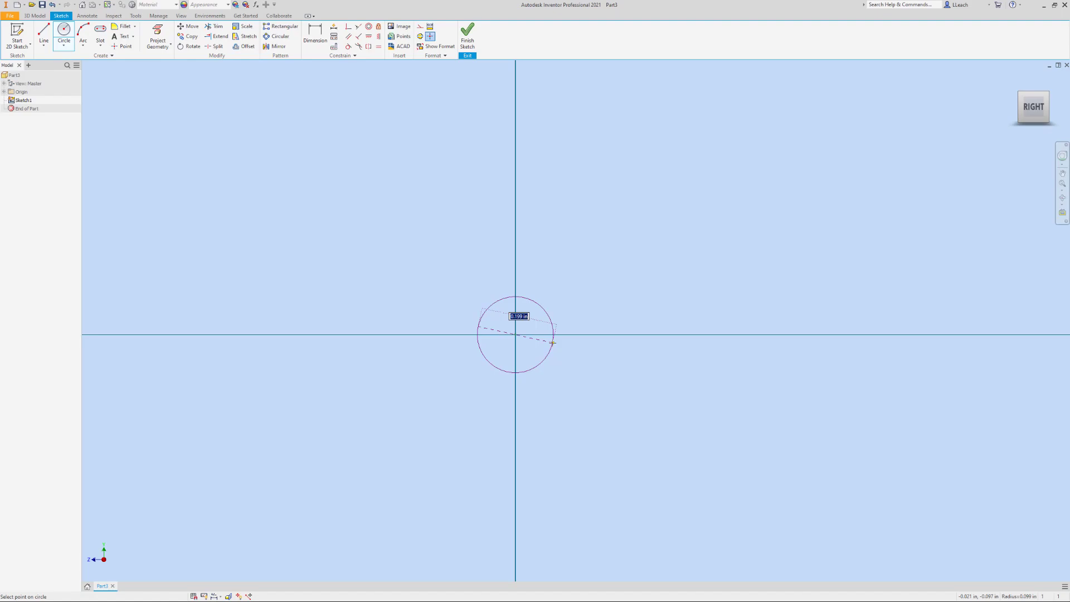
text(1)
key(Return)
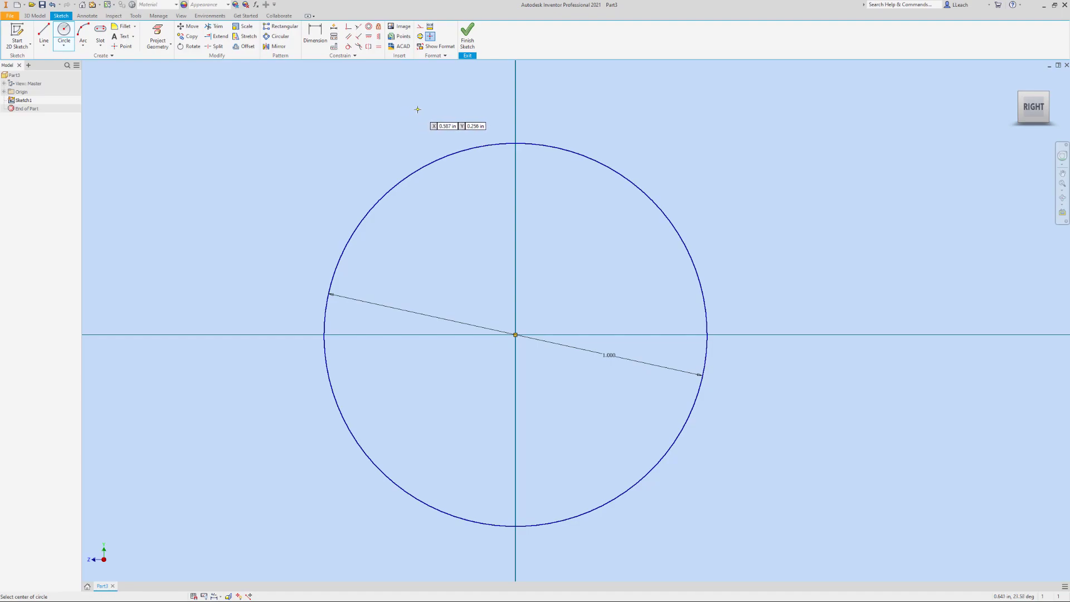
Draw a concentric 0.625 in diameter circle inside the first one and finish the sketch
click(64, 48)
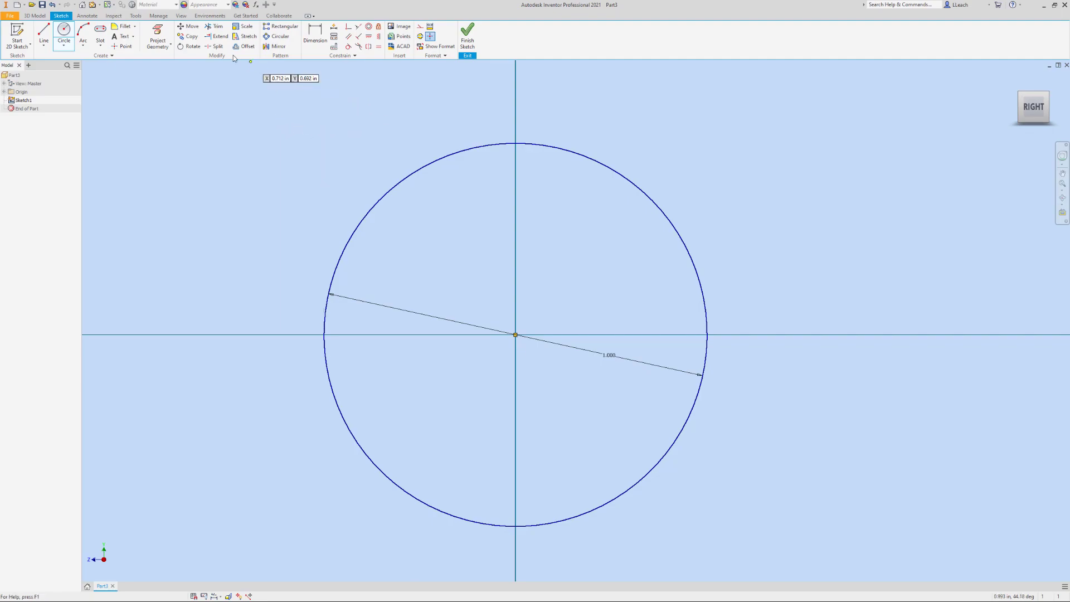
click(64, 46)
click(78, 65)
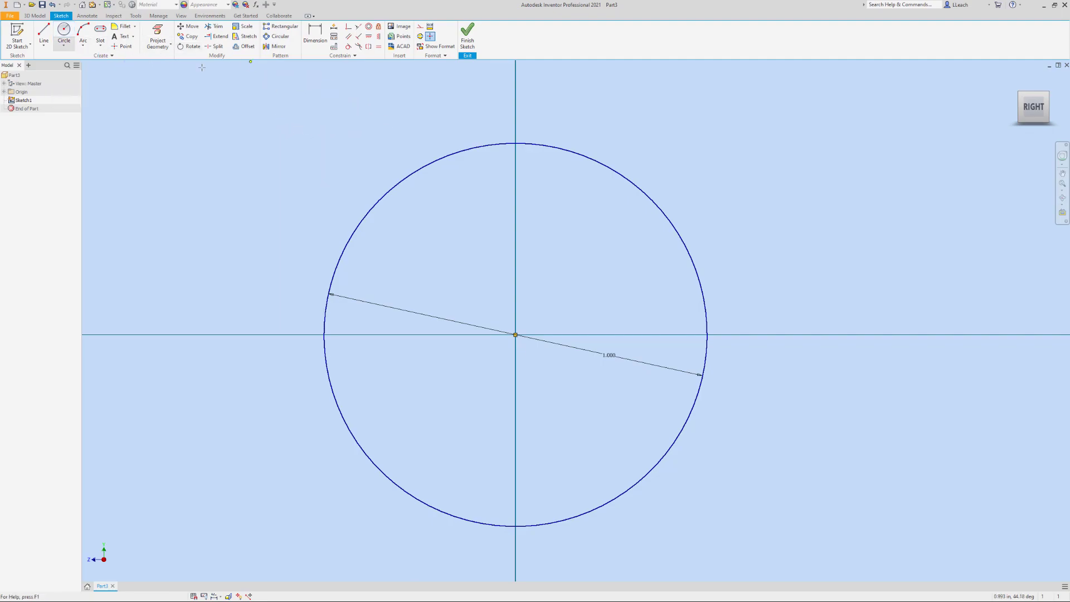
click(515, 335)
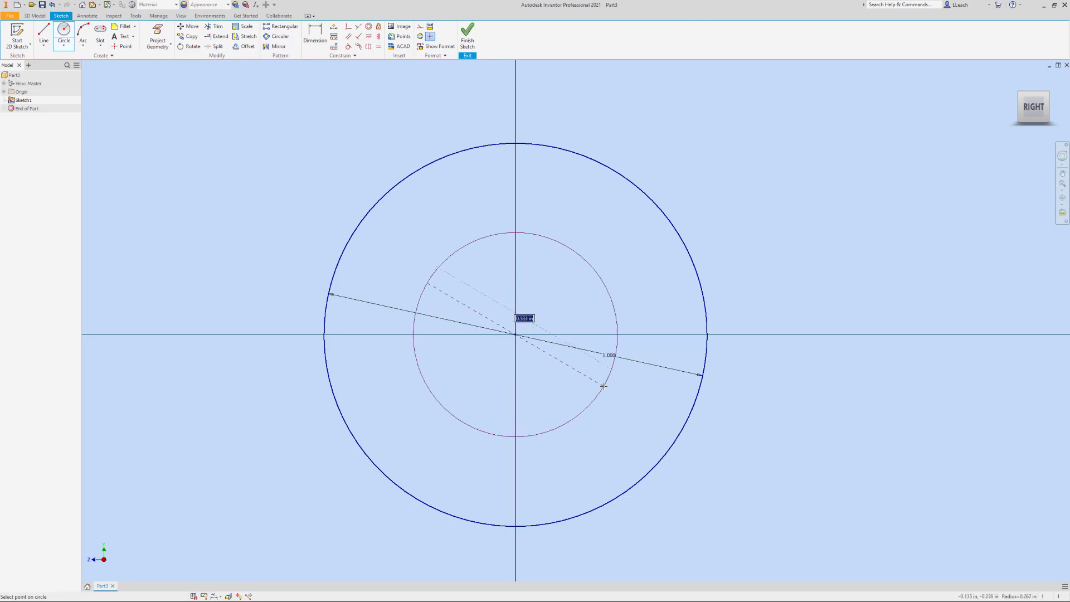
key(BackSpace)
key(Return)
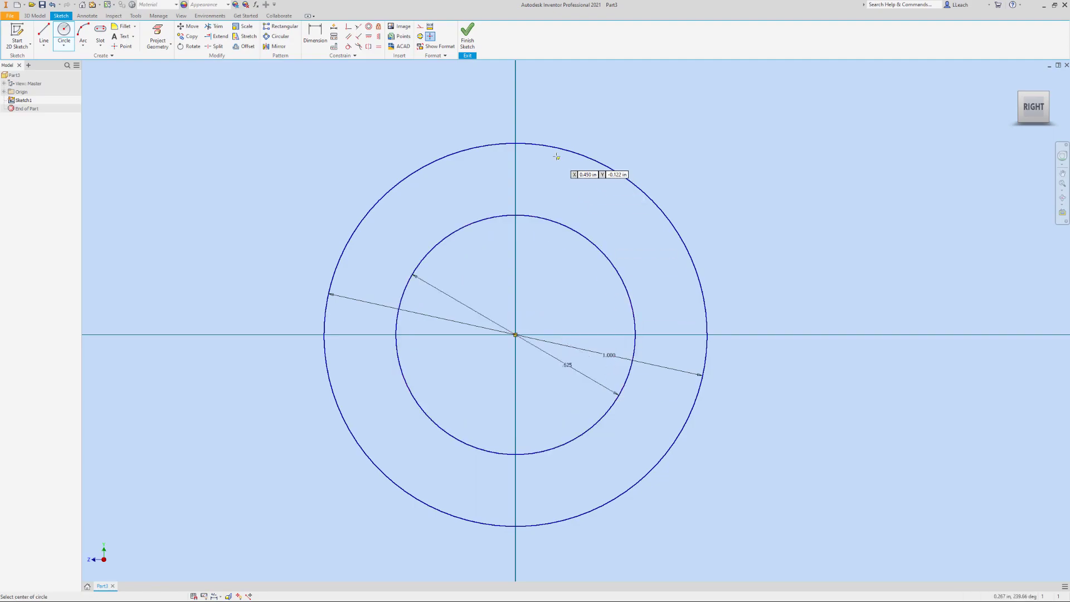
click(473, 45)
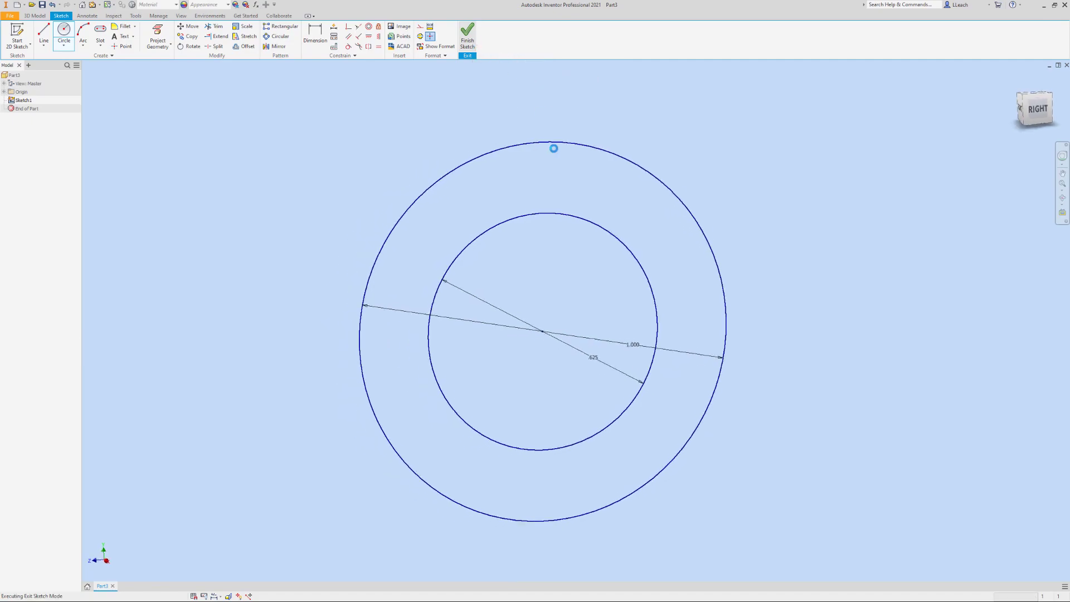
Extrude the ring between the two circles symmetrically about the sketch plane to a distance of 1.250 in
mouse_move(573, 221)
middle_down()
mouse_move(447, 231)
mouse_move(423, 217)
middle_up()
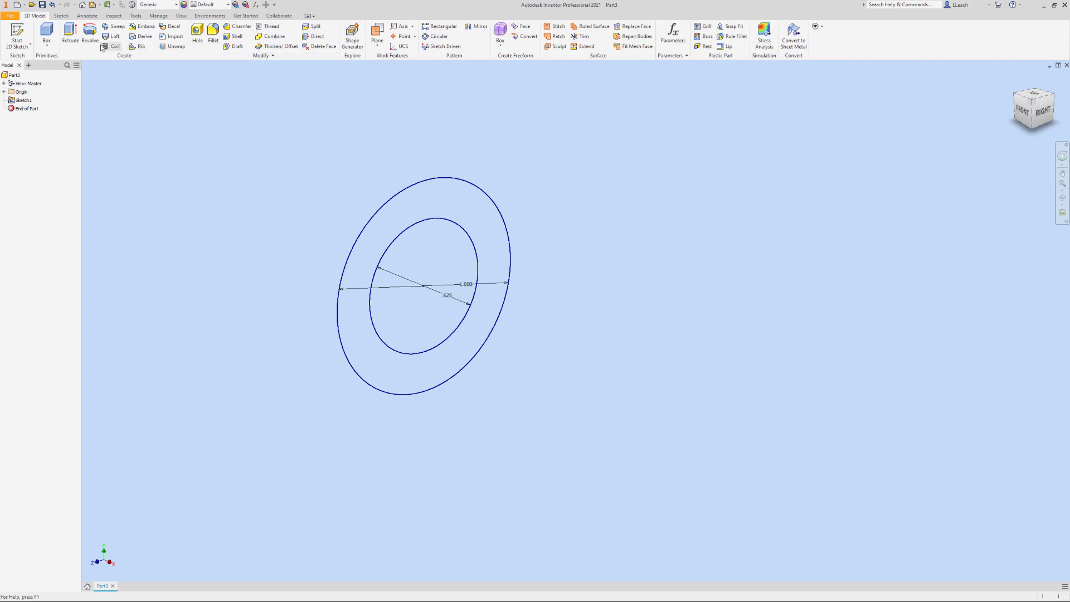
click(70, 33)
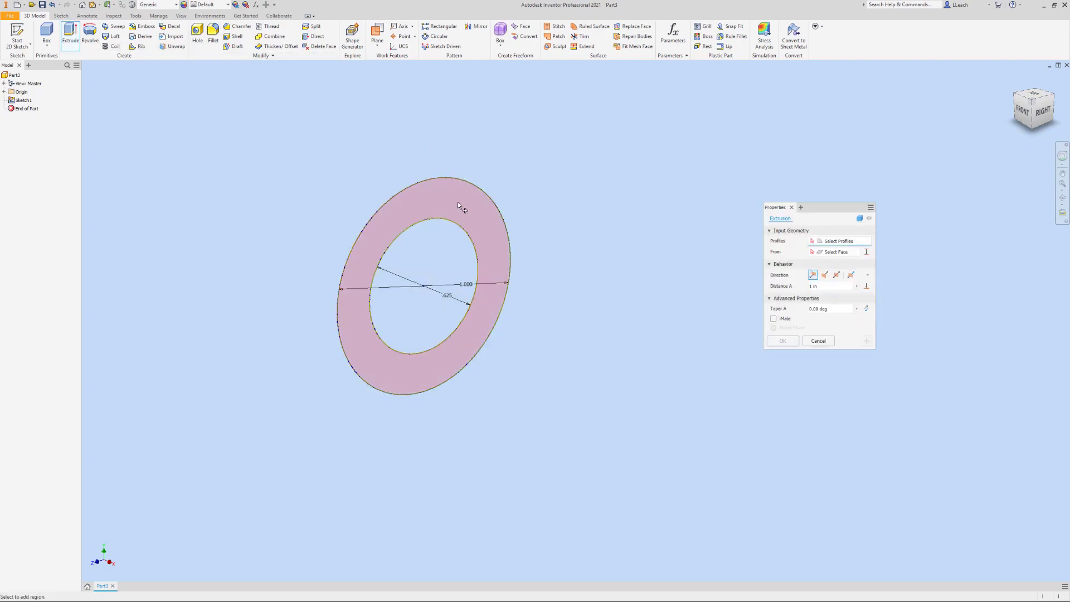
click(837, 275)
click(459, 206)
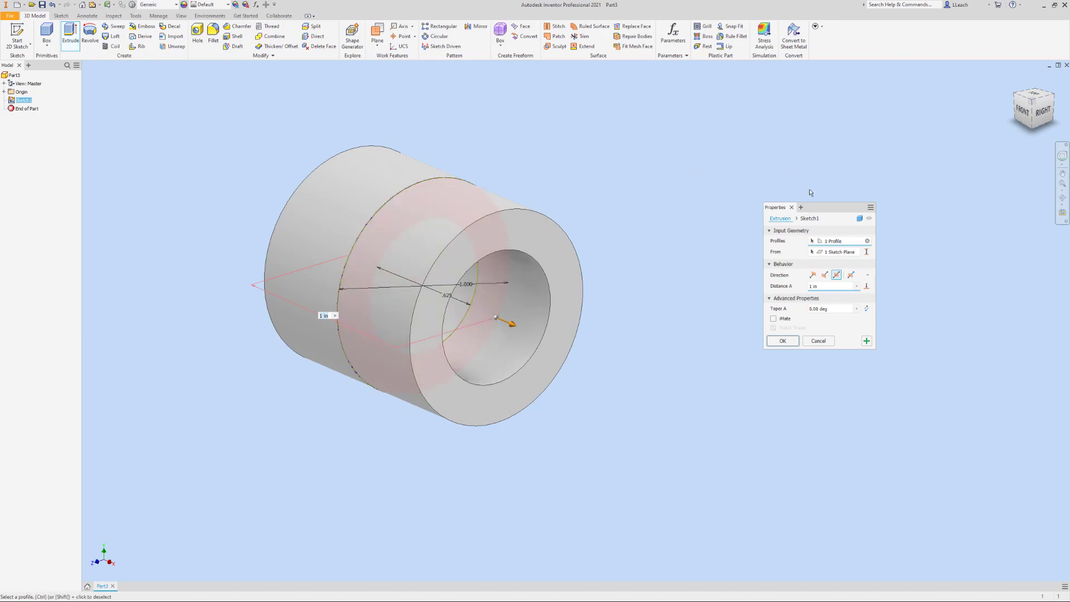
drag(819, 287, 806, 294)
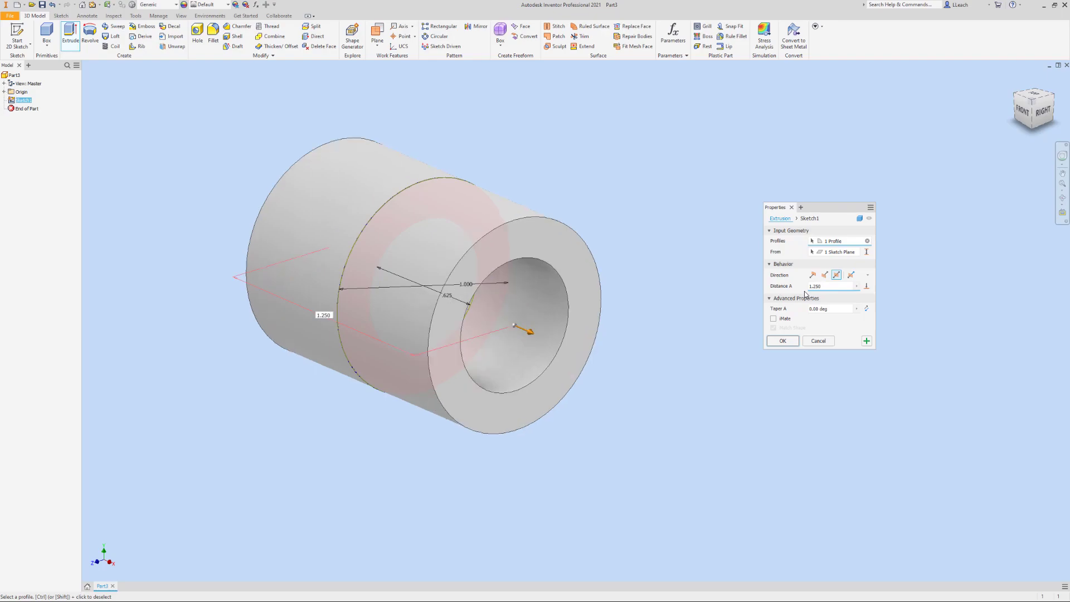
click(783, 340)
Make the origin's YZ plane visible through the middle of the hollow cylinder
scroll(611, 277, up, 4)
scroll(611, 273, down, 5)
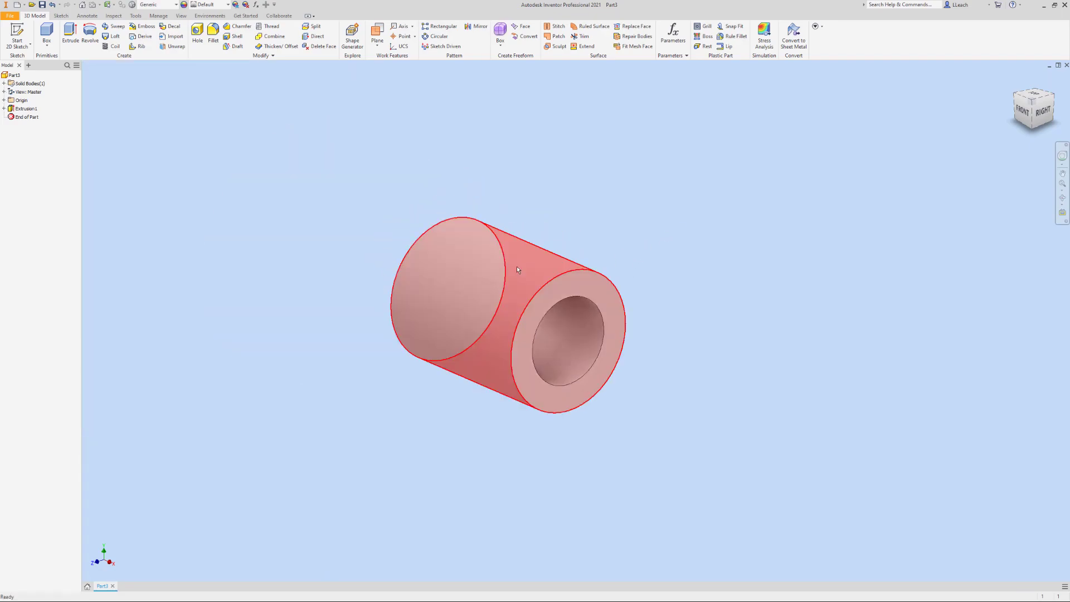
click(4, 101)
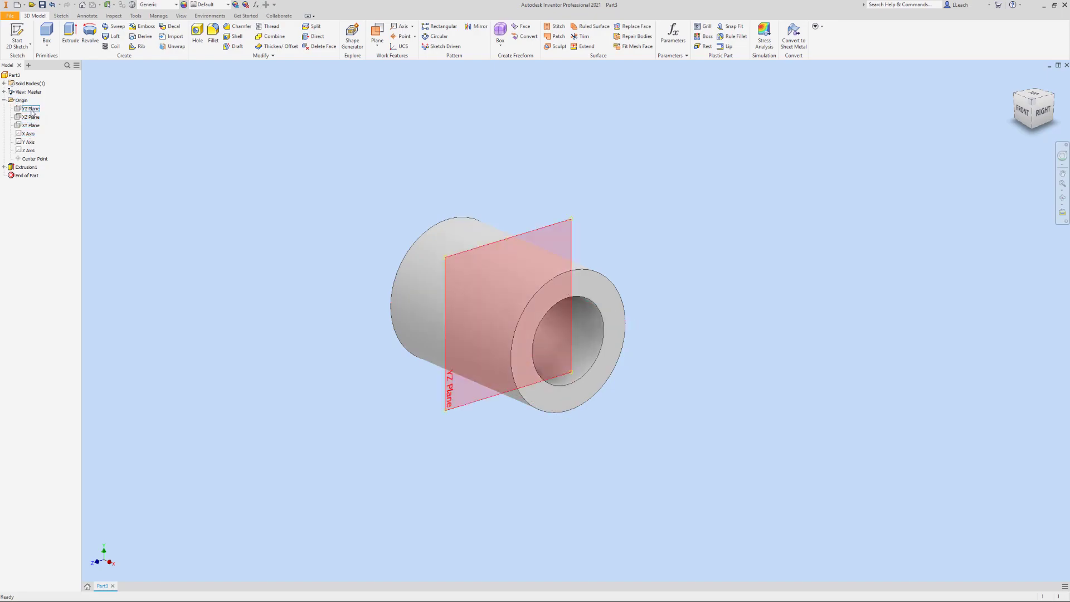
right_click(31, 111)
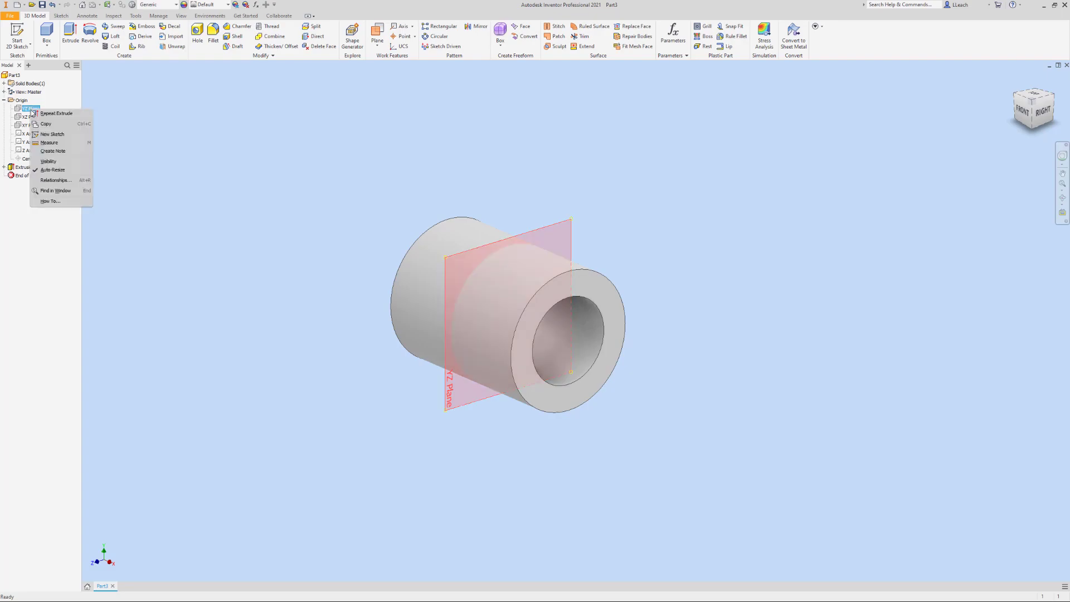
click(48, 162)
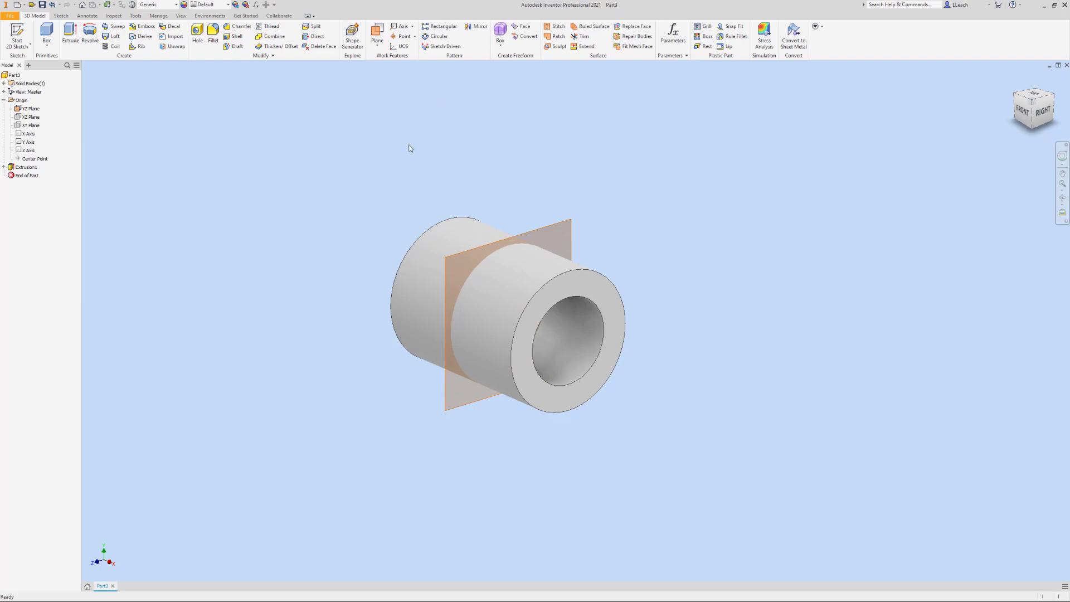
Start a 2D sketch on the YZ plane and slice the graphics at the sketch plane
click(24, 46)
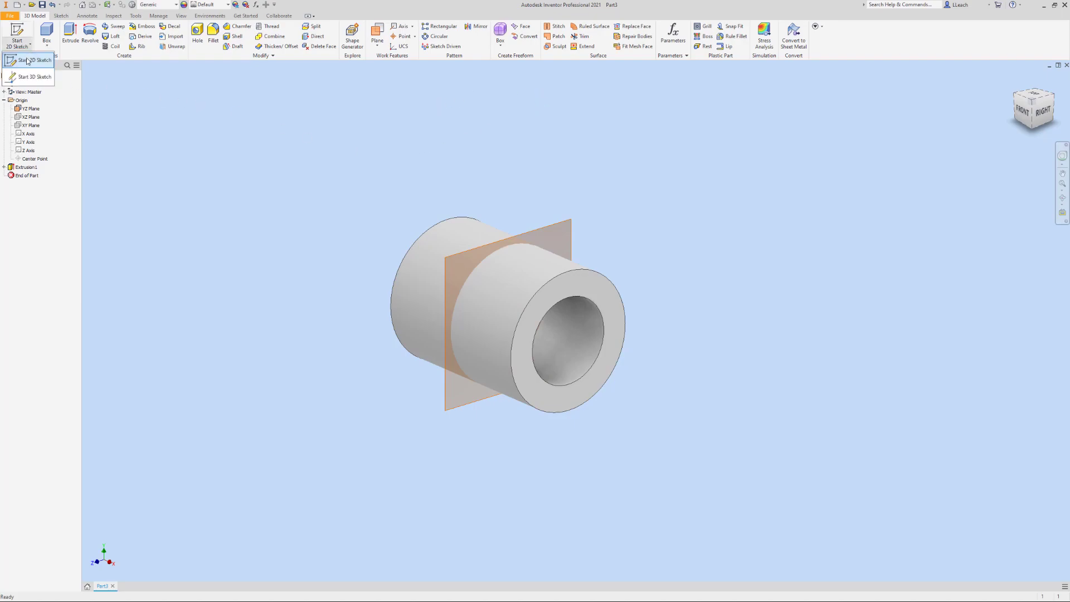
click(26, 60)
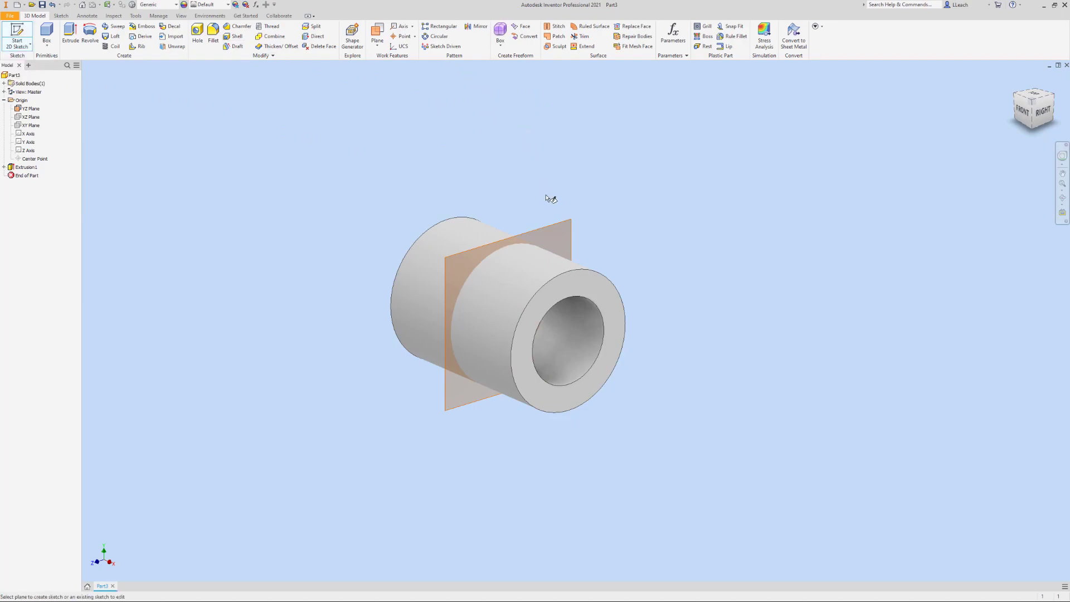
click(545, 226)
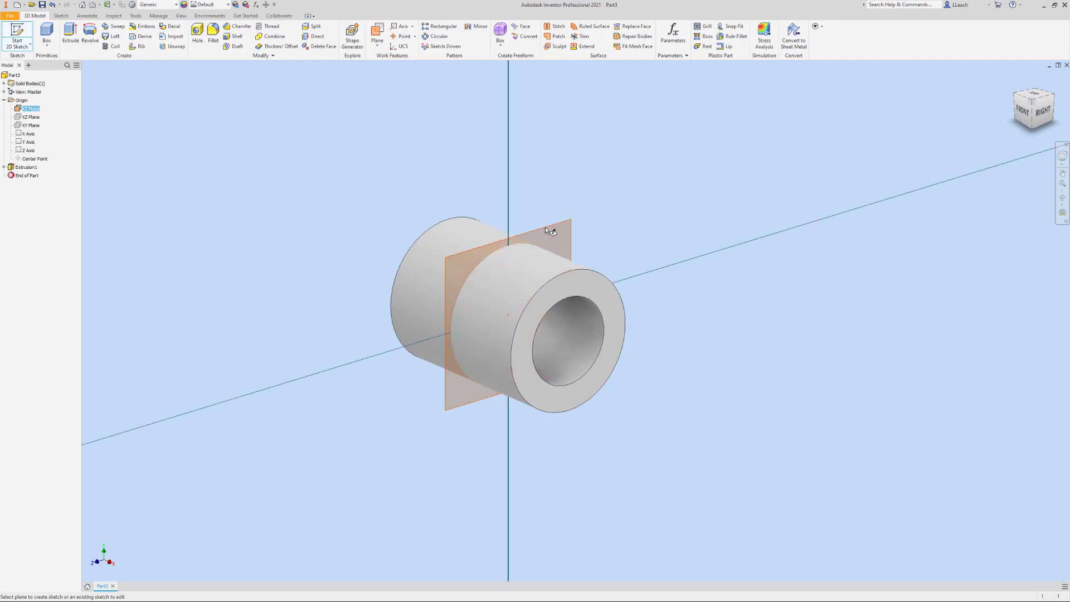
middle_drag(591, 186, 459, 179)
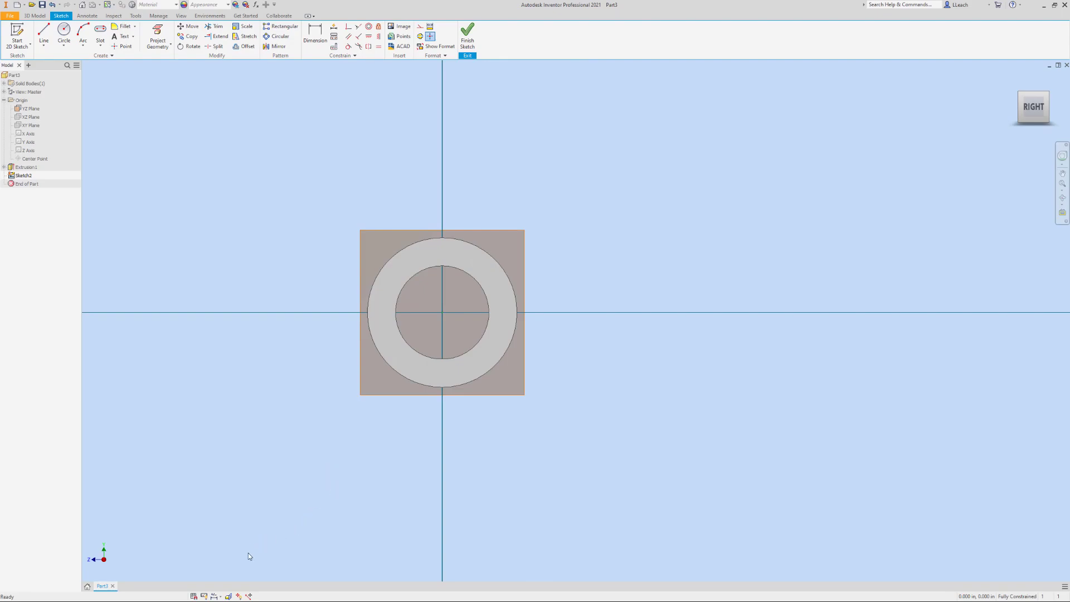
click(228, 596)
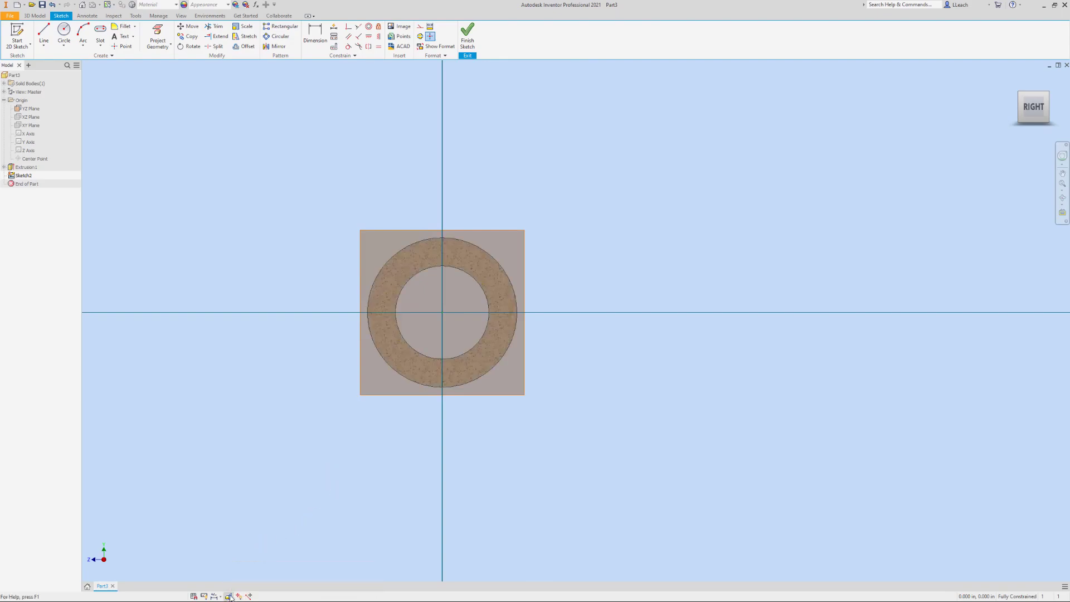
Project the cylinder's outer circular edge into the sketch
scroll(442, 250, down, 2)
scroll(445, 253, up, 6)
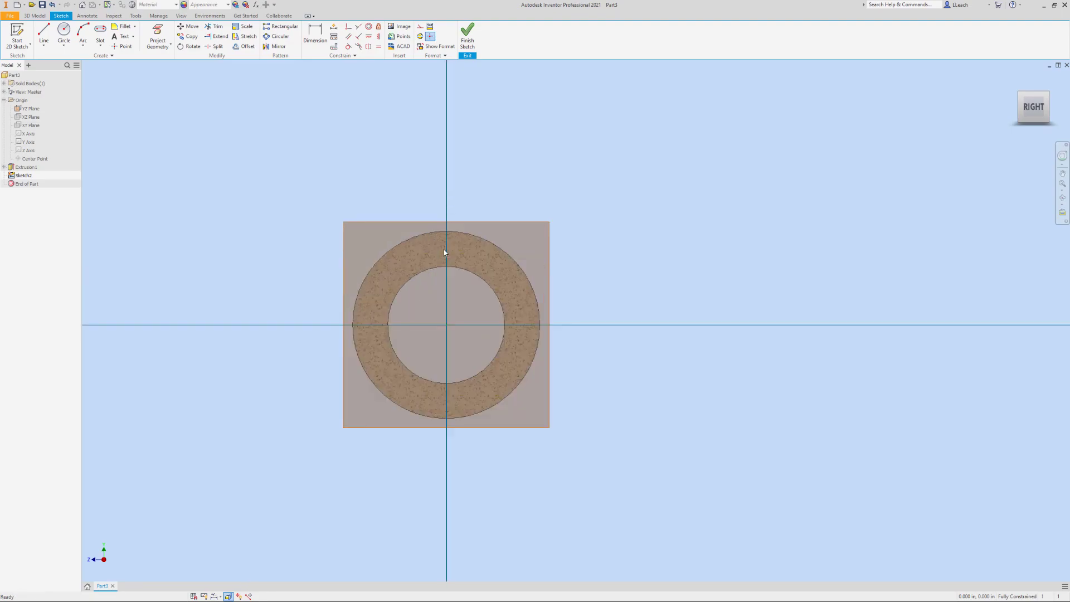
mouse_move(447, 249)
middle_down()
mouse_move(511, 196)
mouse_move(500, 223)
mouse_move(459, 252)
middle_up()
scroll(511, 198, down, 2)
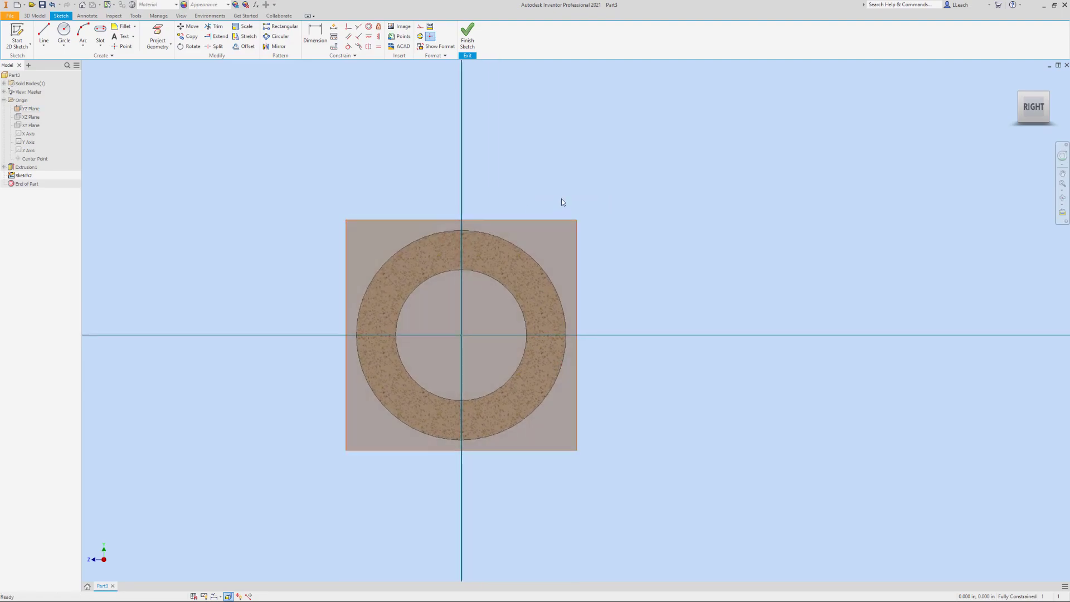
click(159, 37)
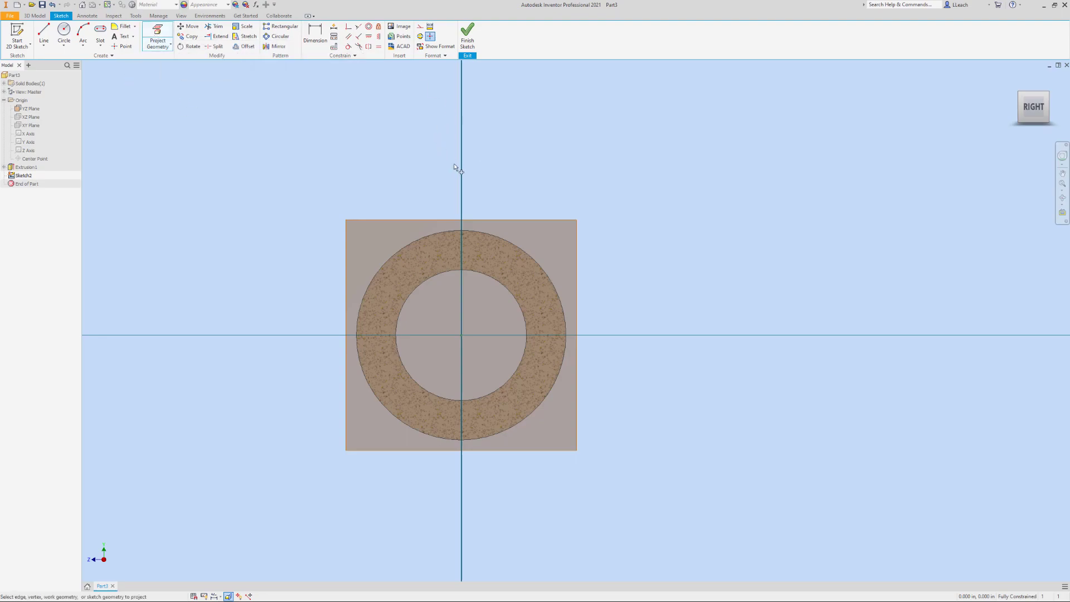
click(417, 240)
click(46, 51)
click(56, 62)
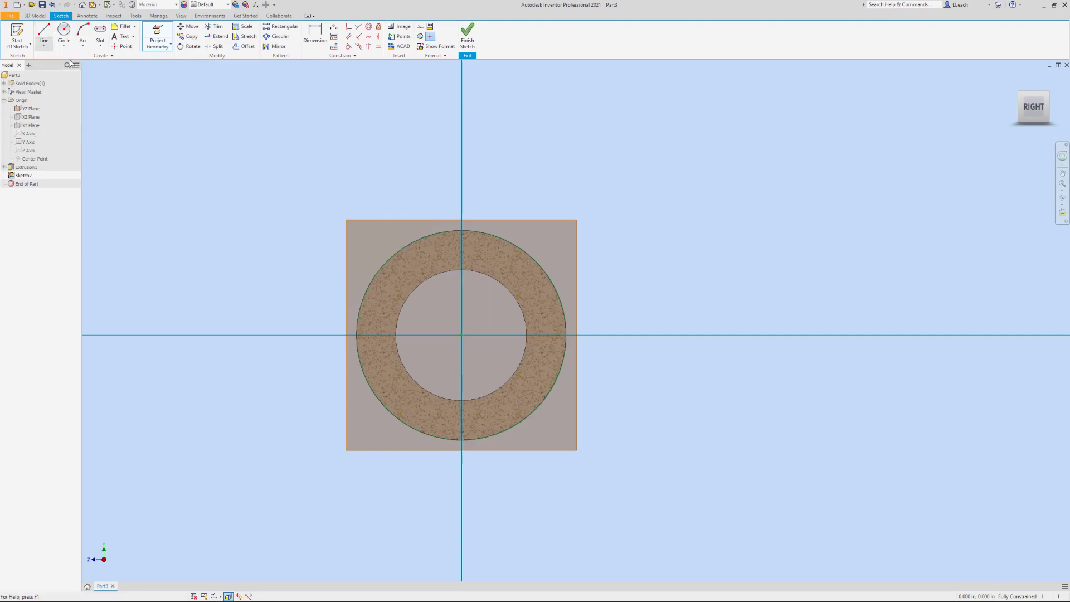
click(356, 335)
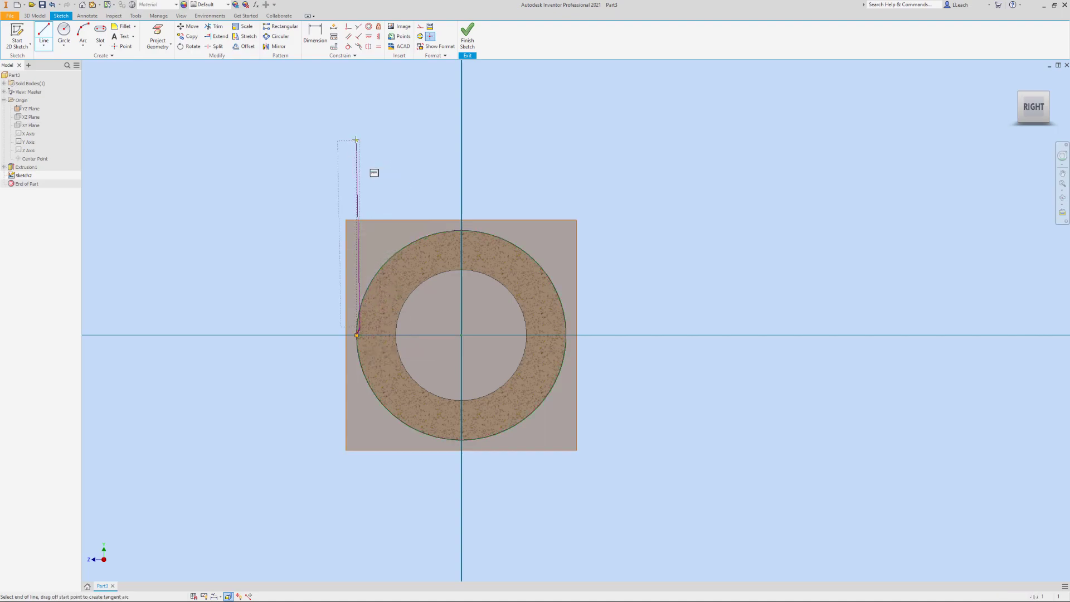
key(Escape)
scroll(368, 325, down, 3)
scroll(369, 325, up, 5)
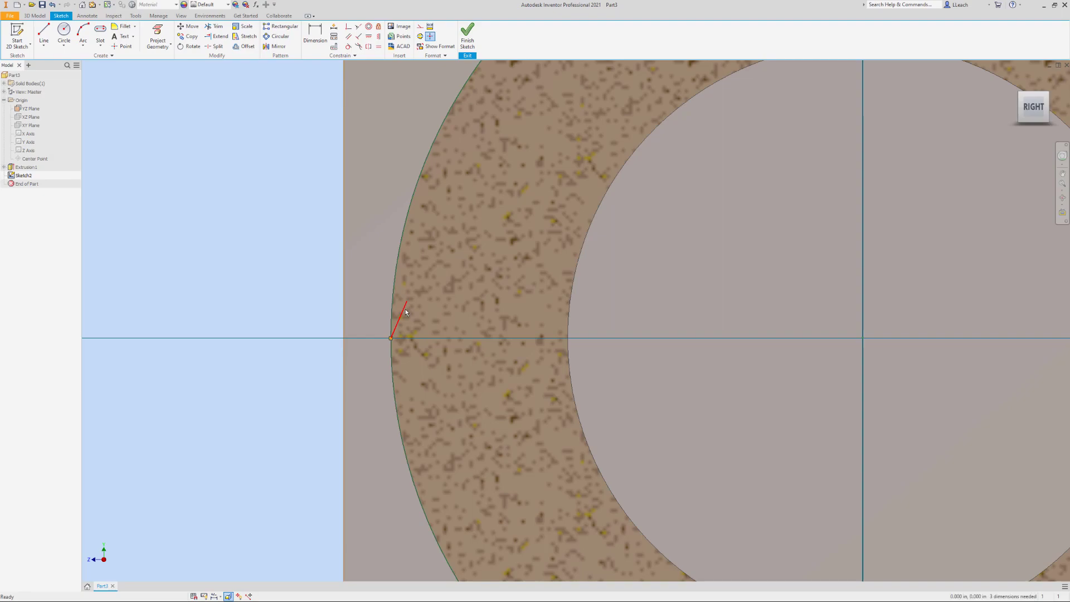
key(ctrl+z)
Draw three connected lines from the projected circle's left quadrant up about 0.98 in, across 1 in, and down to its right quadrant
scroll(398, 269, down, 5)
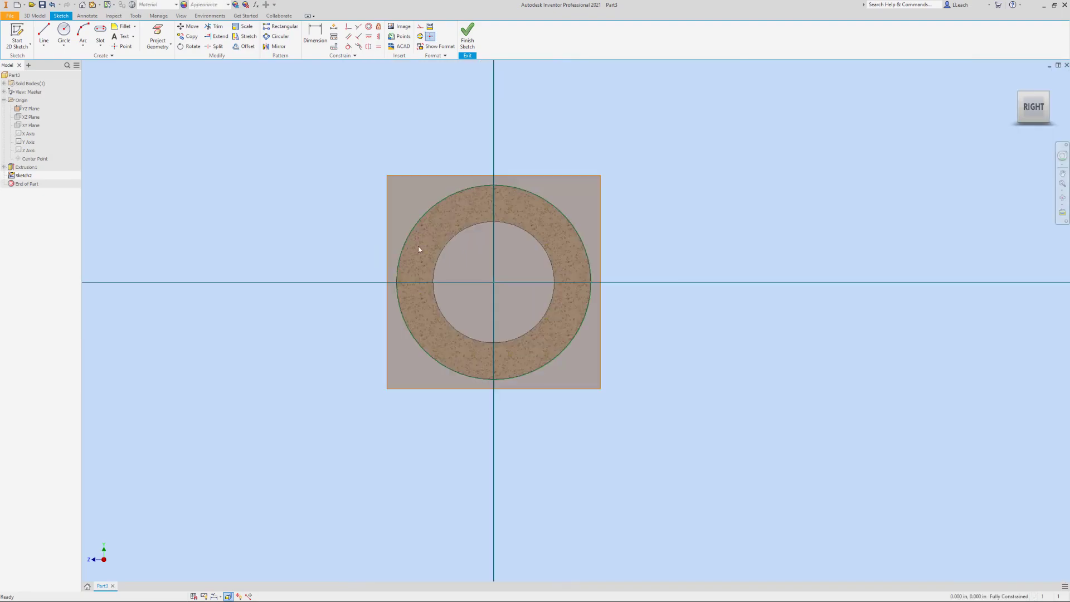
click(44, 32)
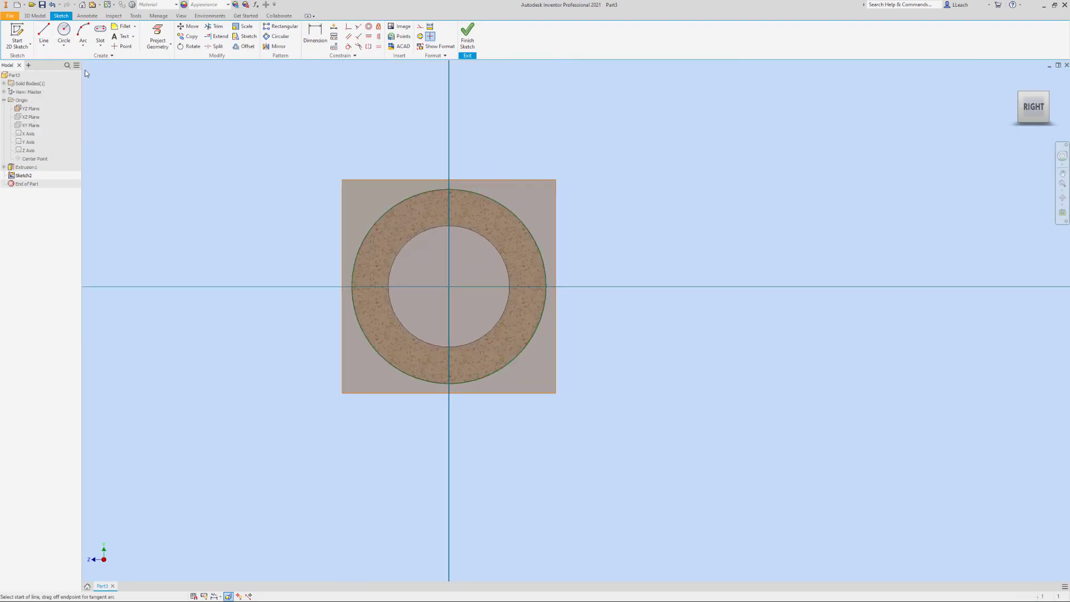
click(351, 287)
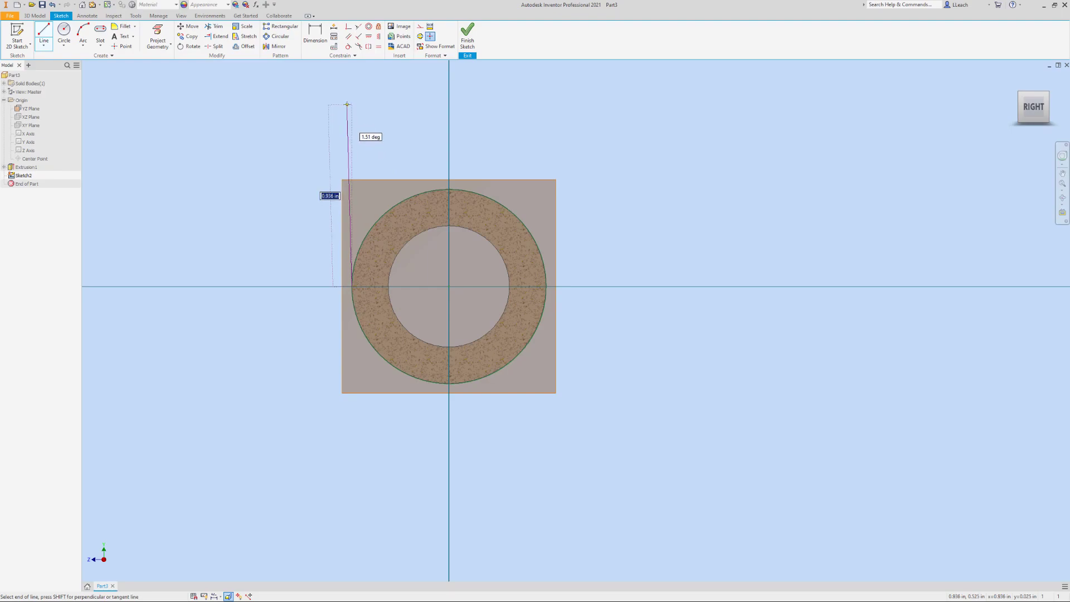
click(352, 96)
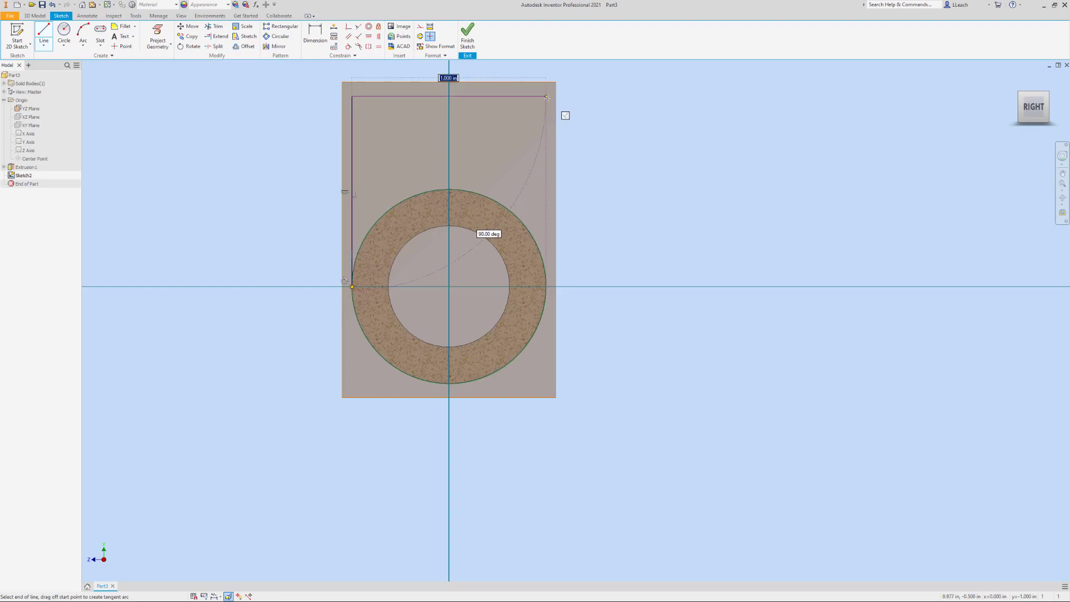
click(546, 96)
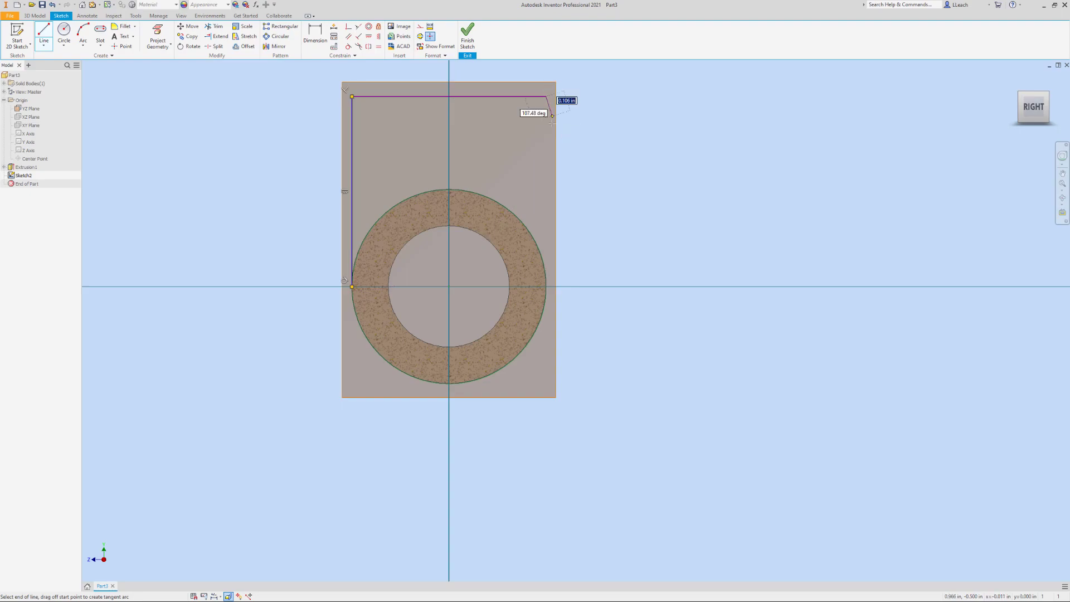
double_click(546, 286)
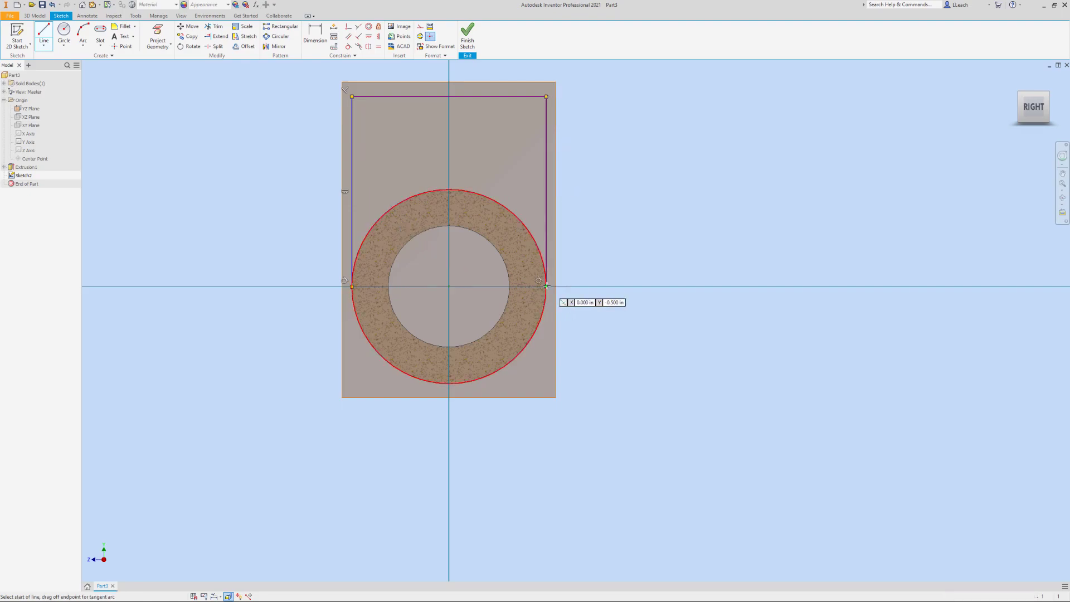
key(Escape)
Dimension the profile's right vertical line to 1.25 in and finish the sketch
middle_drag(455, 127, 446, 162)
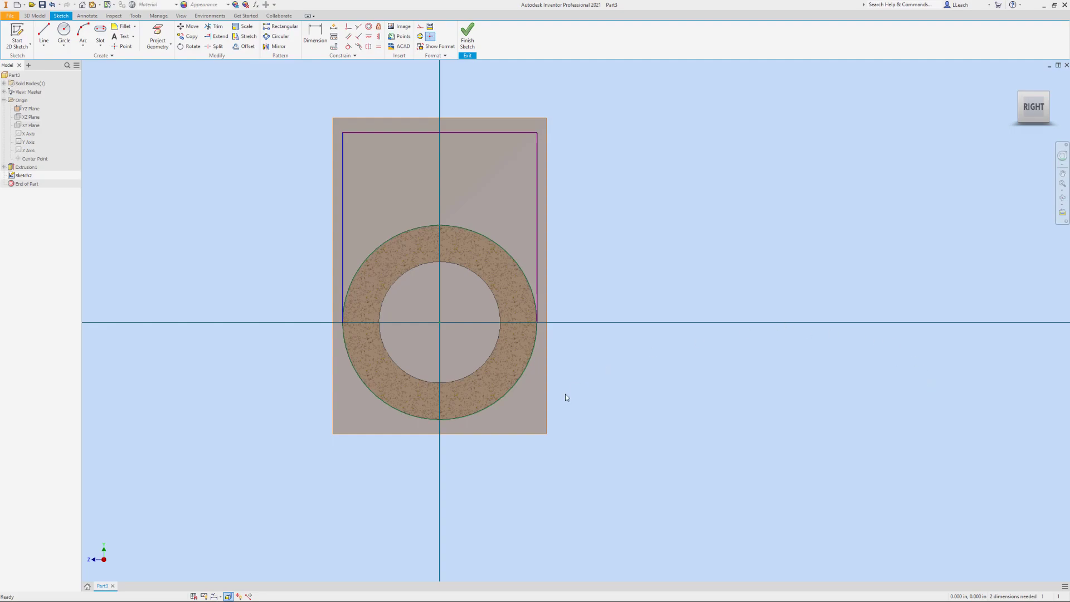
key(d)
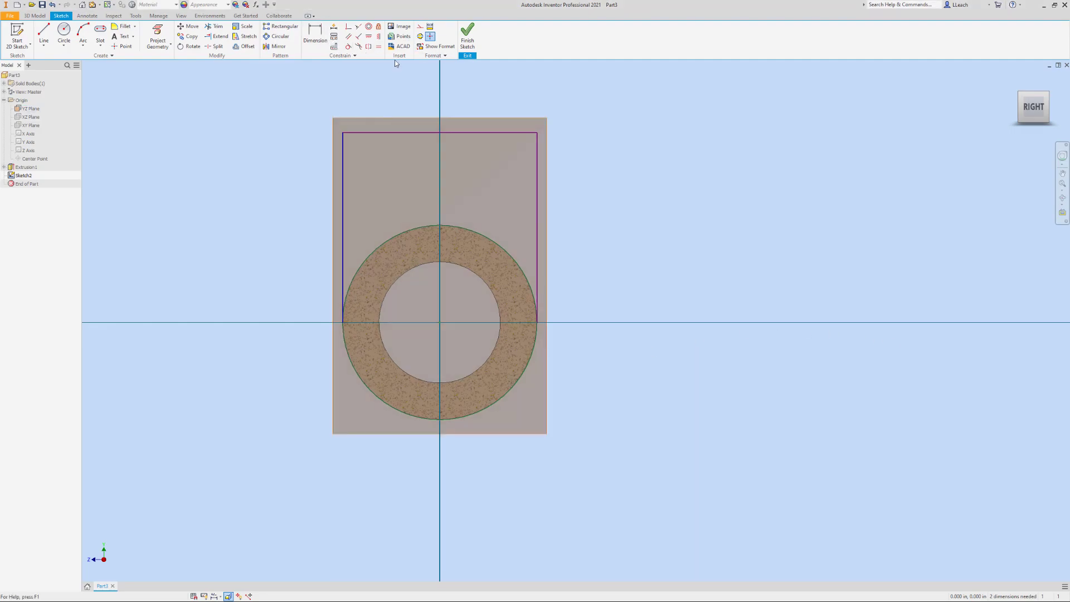
click(537, 229)
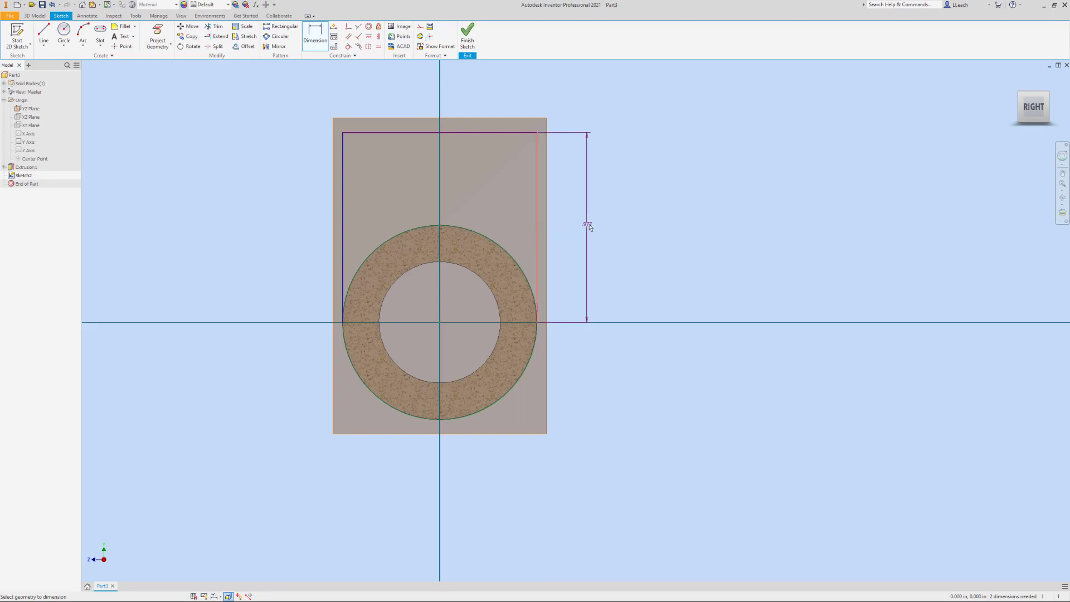
click(600, 230)
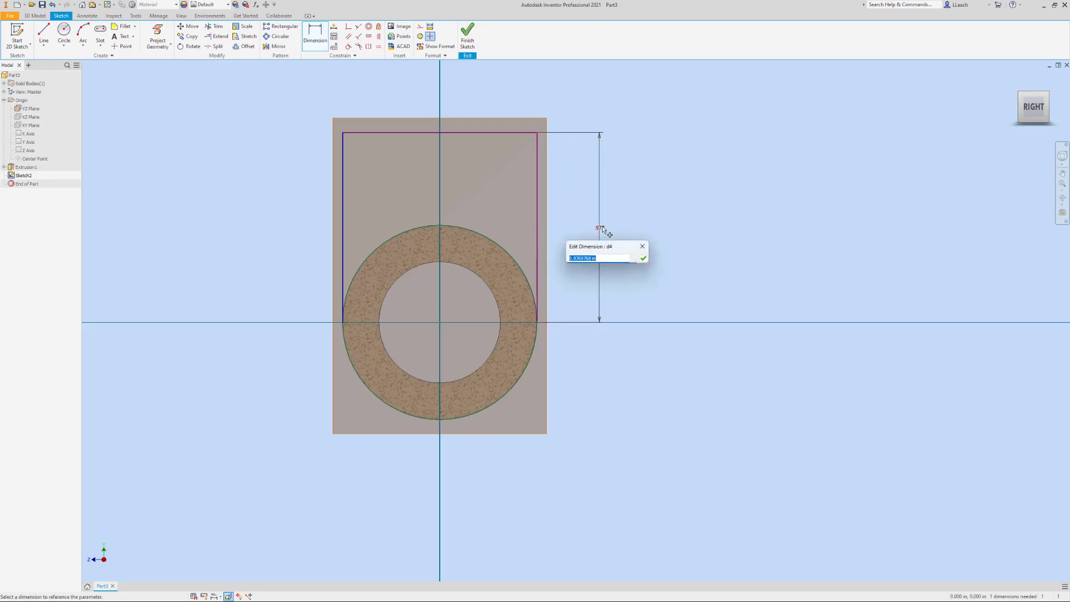
text(1.25)
key(Return)
middle_drag(602, 266, 612, 308)
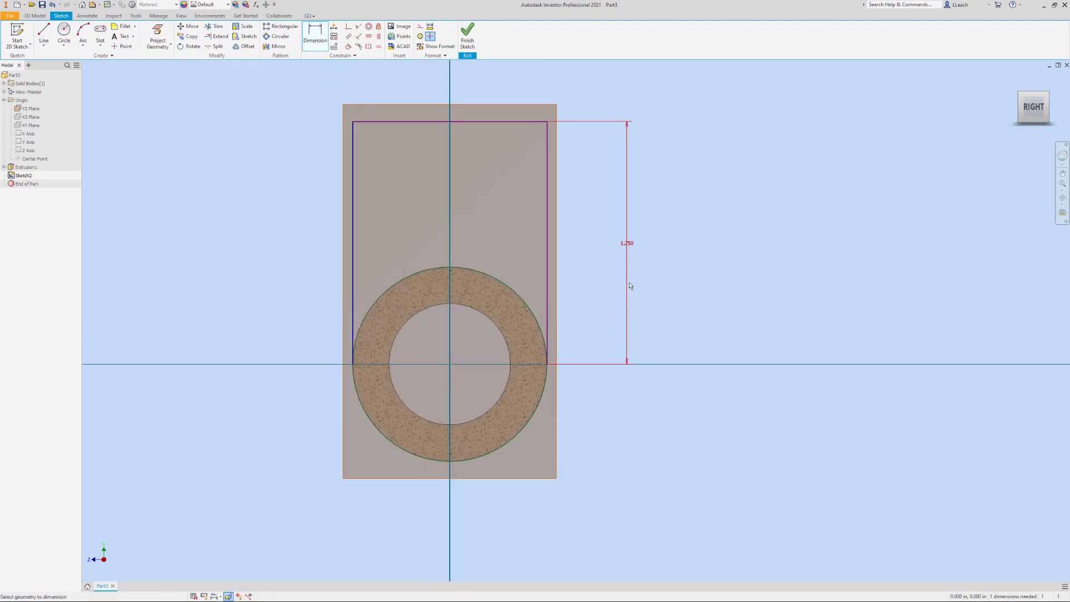
middle_drag(639, 273, 629, 296)
click(472, 42)
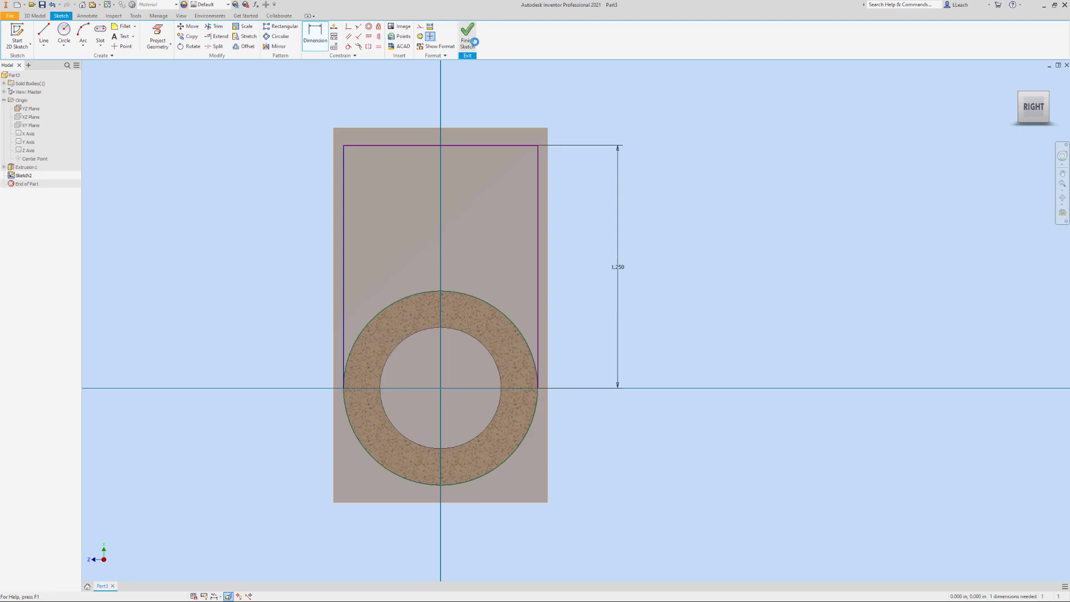
Extrude the region above the circle symmetrically about the sketch plane to a distance of 0.315 in
key(e)
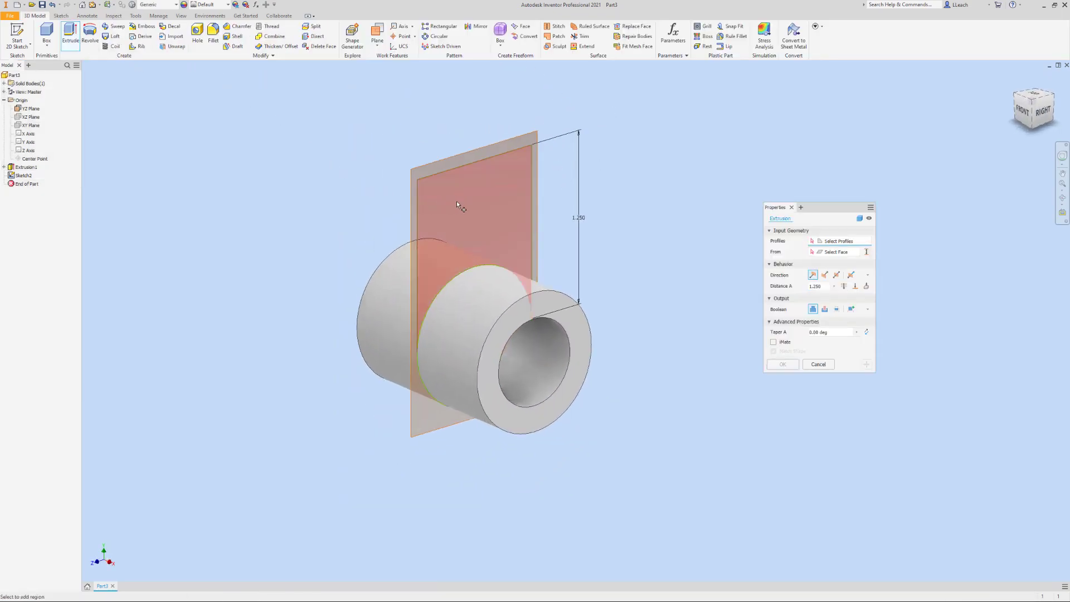
click(457, 204)
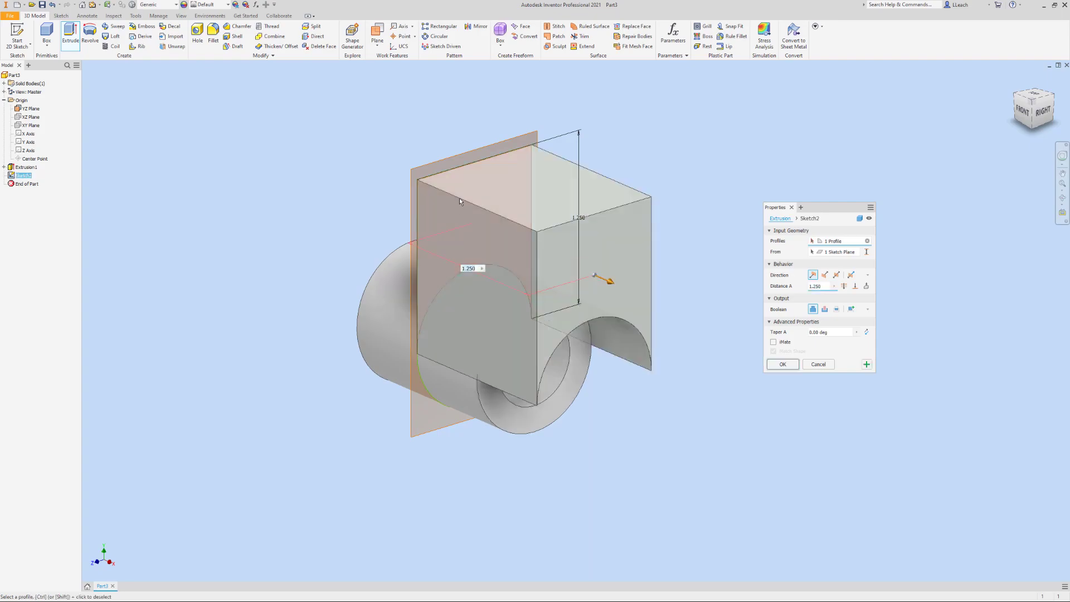
click(836, 275)
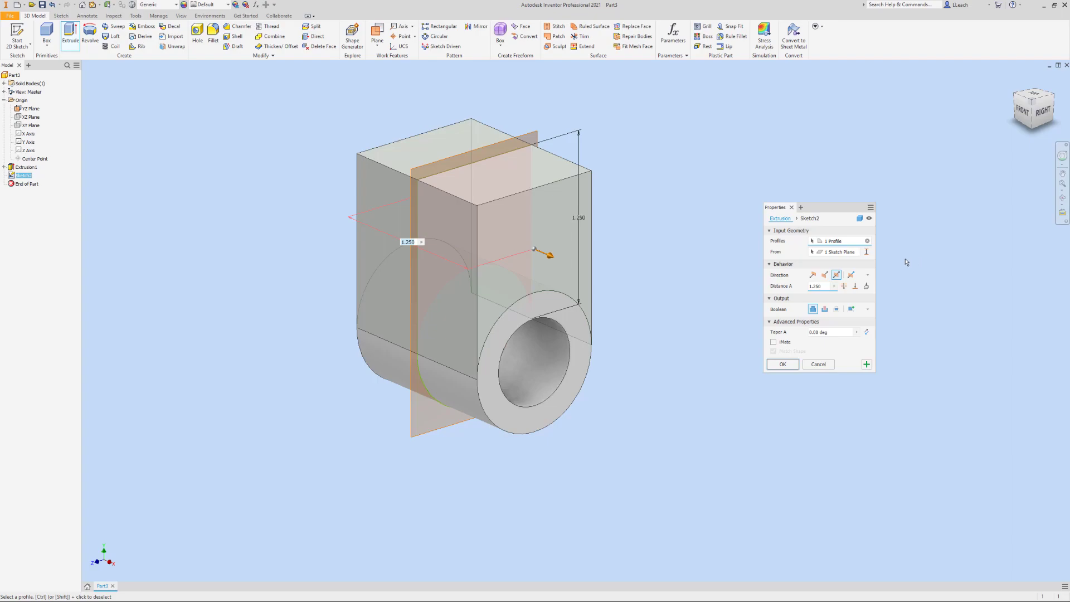
click(819, 286)
text(.375)
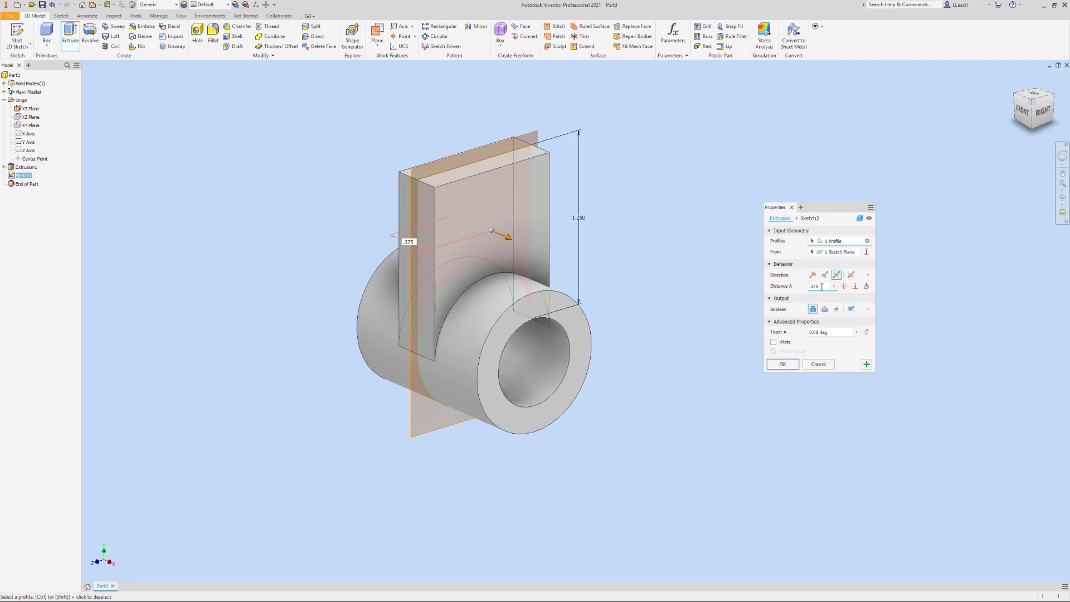
double_click(813, 286)
text(.1)
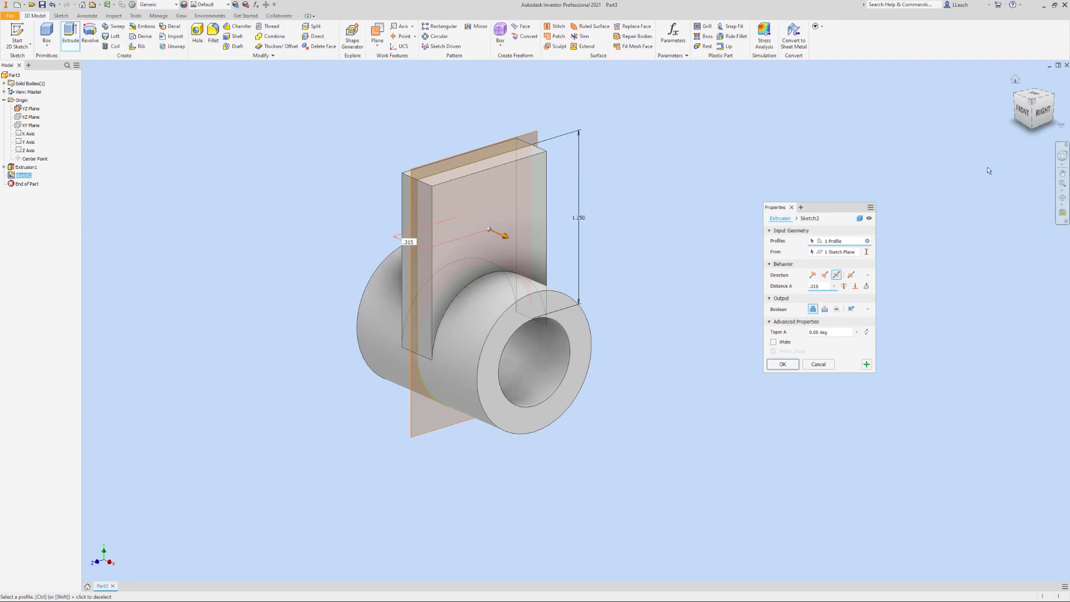
click(783, 364)
Edit the upright plate's extrusion and set its distance to 0.375 in
middle_drag(803, 257, 788, 282)
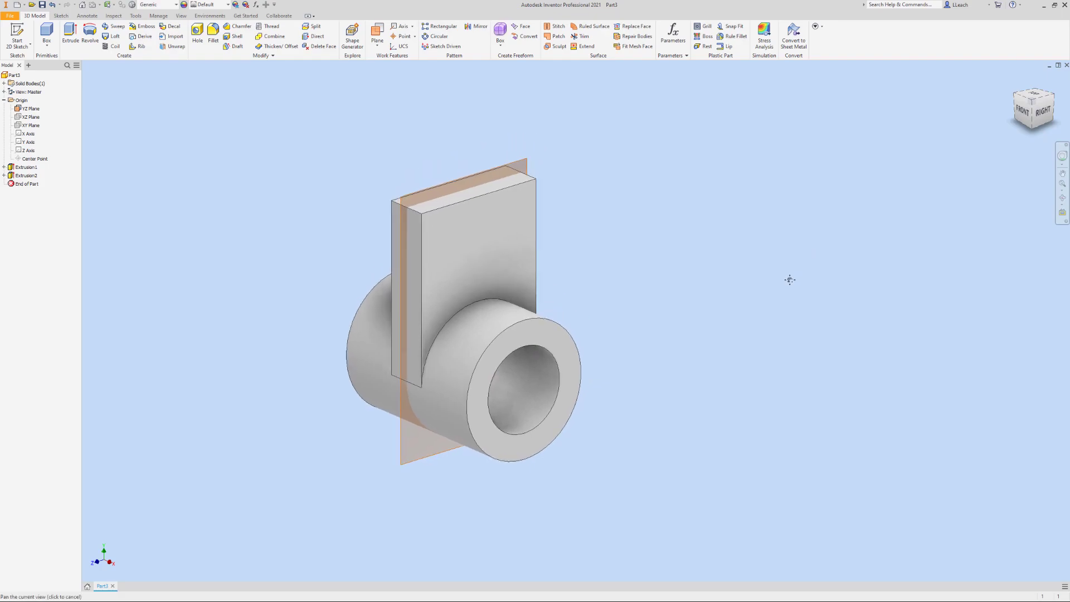
middle_drag(643, 226, 628, 241)
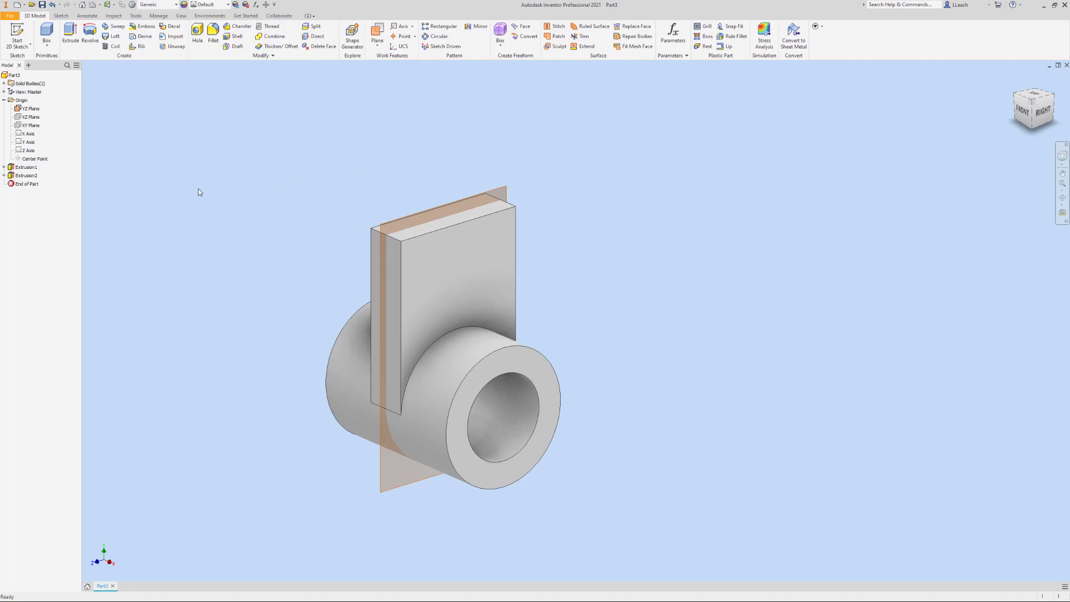
click(4, 175)
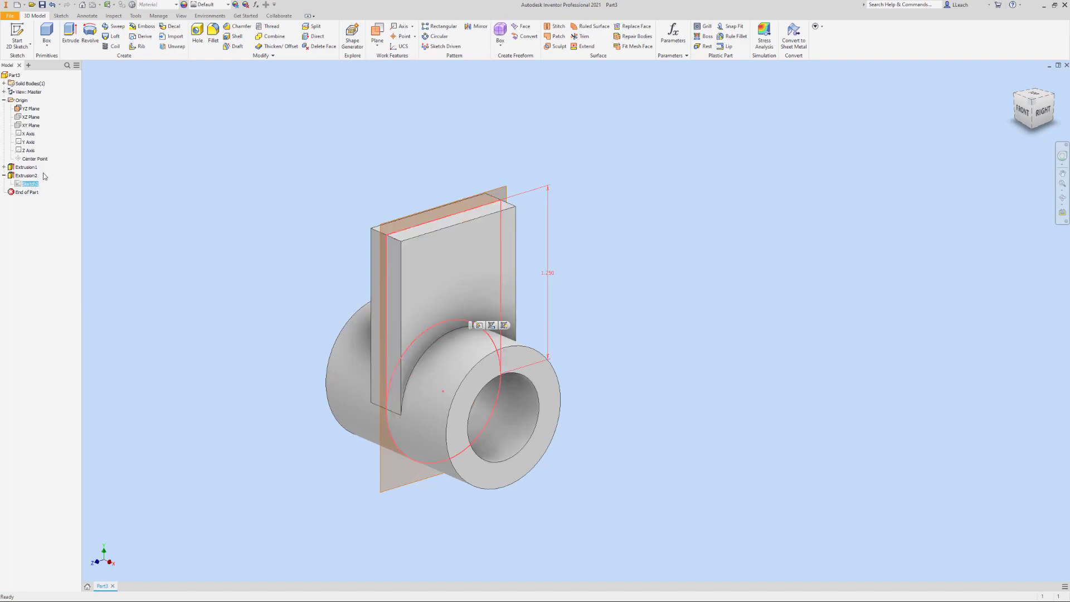
click(33, 177)
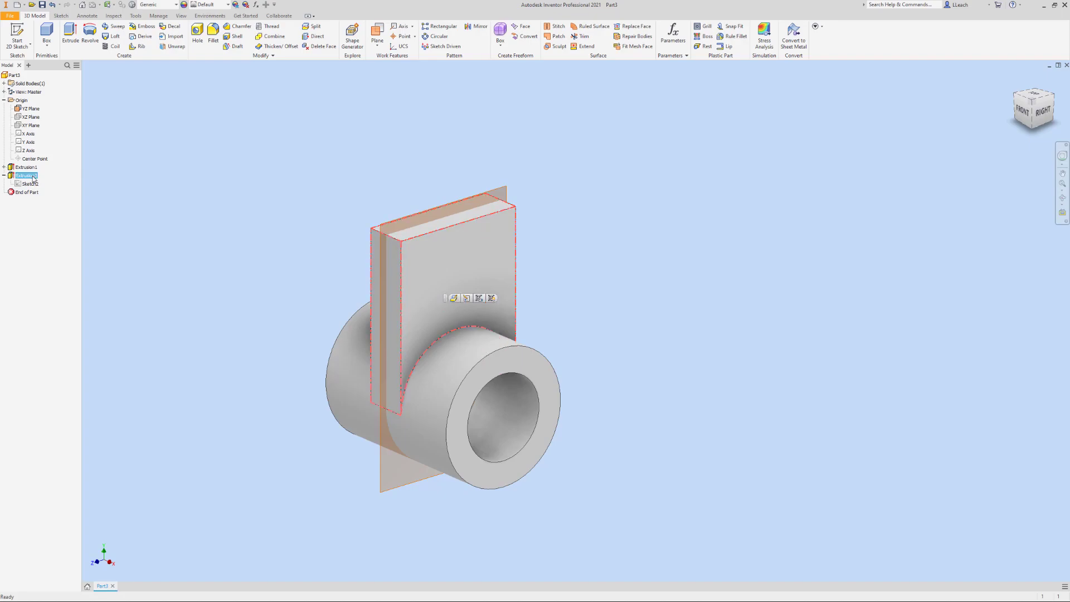
right_click(33, 179)
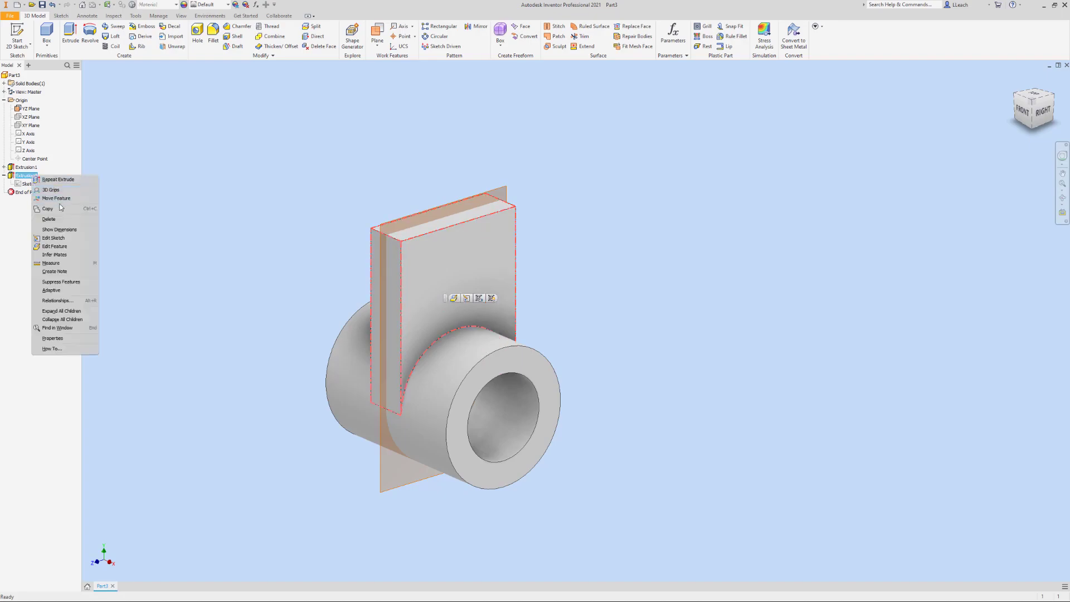
click(50, 247)
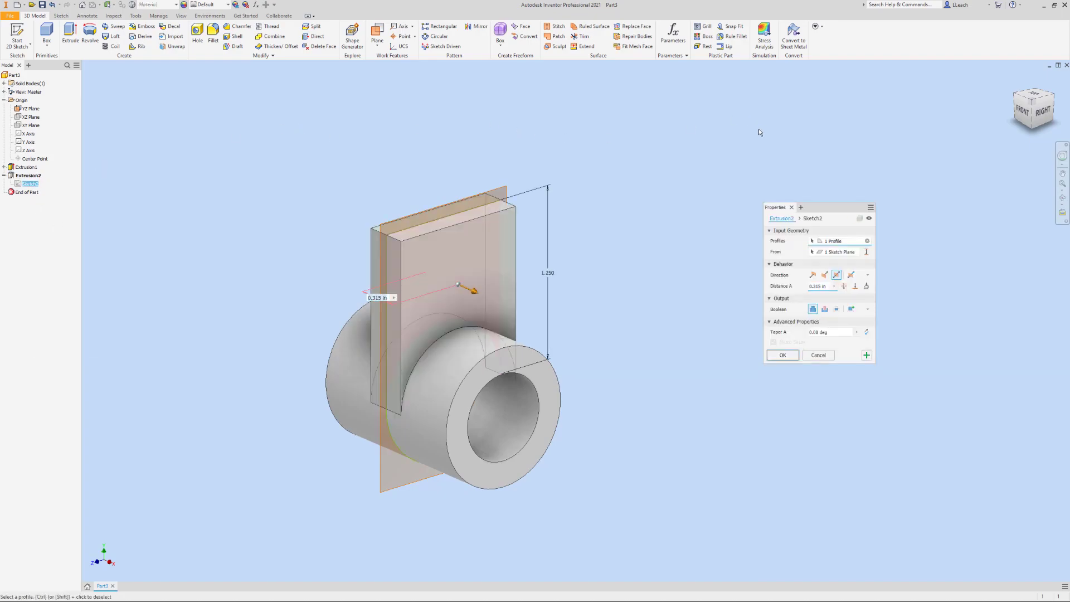
click(816, 288)
text(7)
click(783, 356)
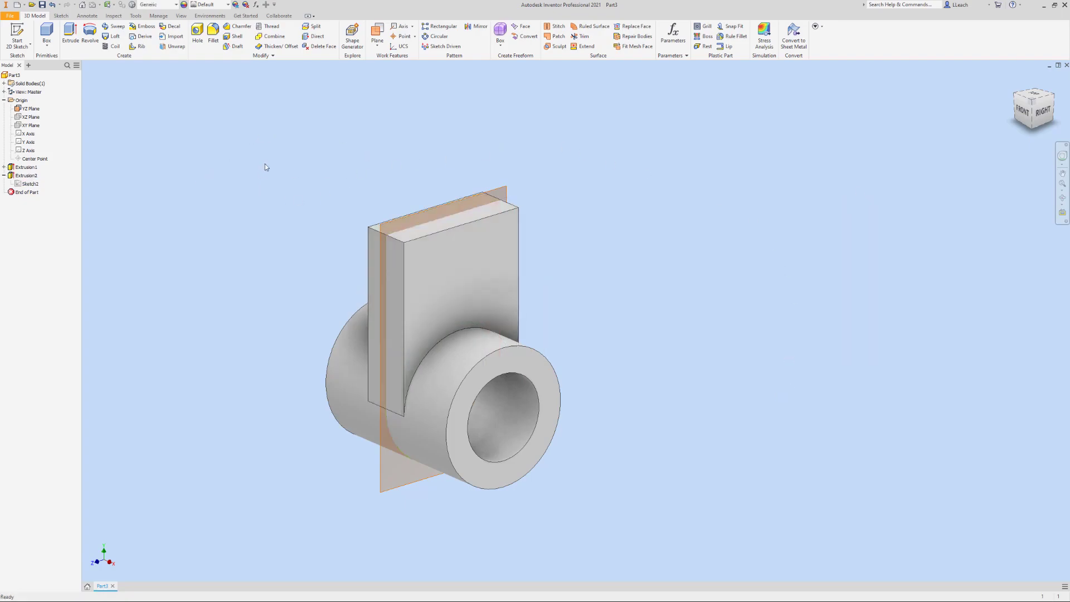
Start a new 2D sketch on the YZ plane and slice the graphics at the sketch plane
click(17, 36)
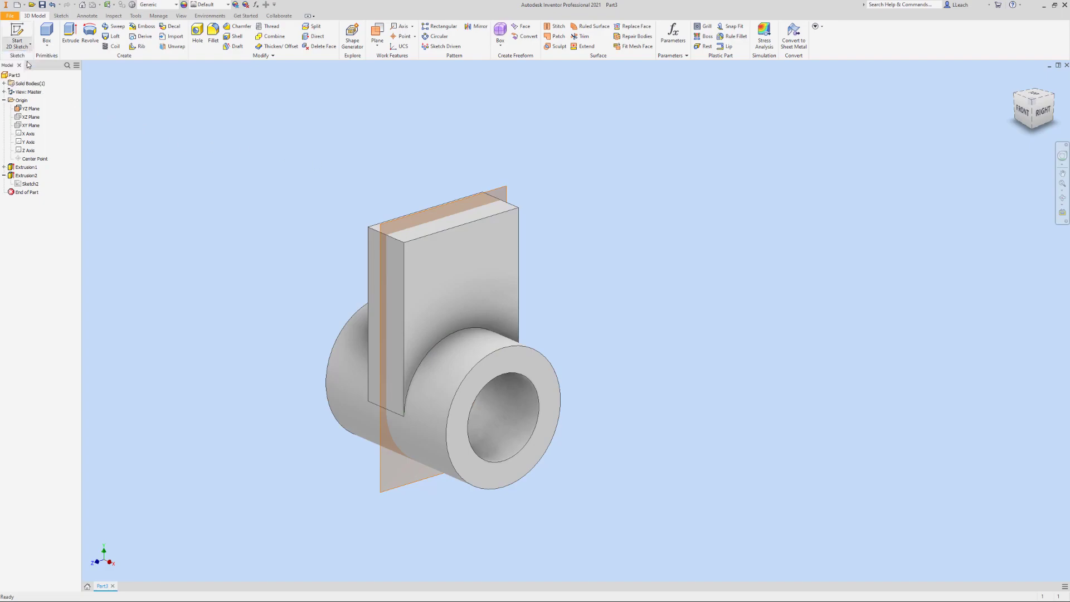
click(441, 207)
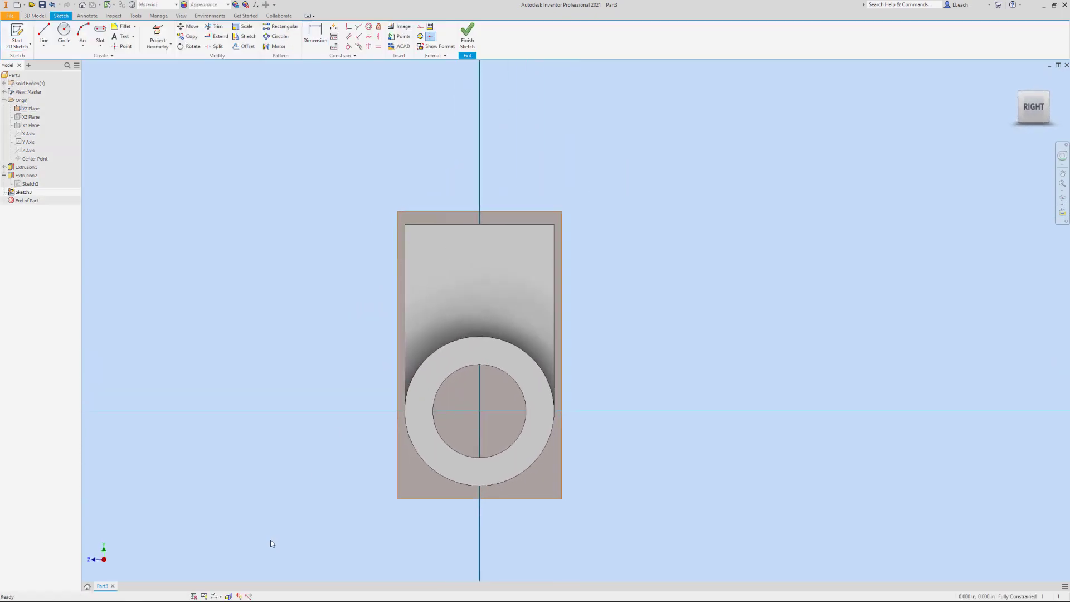
click(228, 597)
Project the upright plate's top edge into the sketch
mouse_move(524, 219)
middle_down()
mouse_move(524, 235)
mouse_move(541, 240)
middle_up()
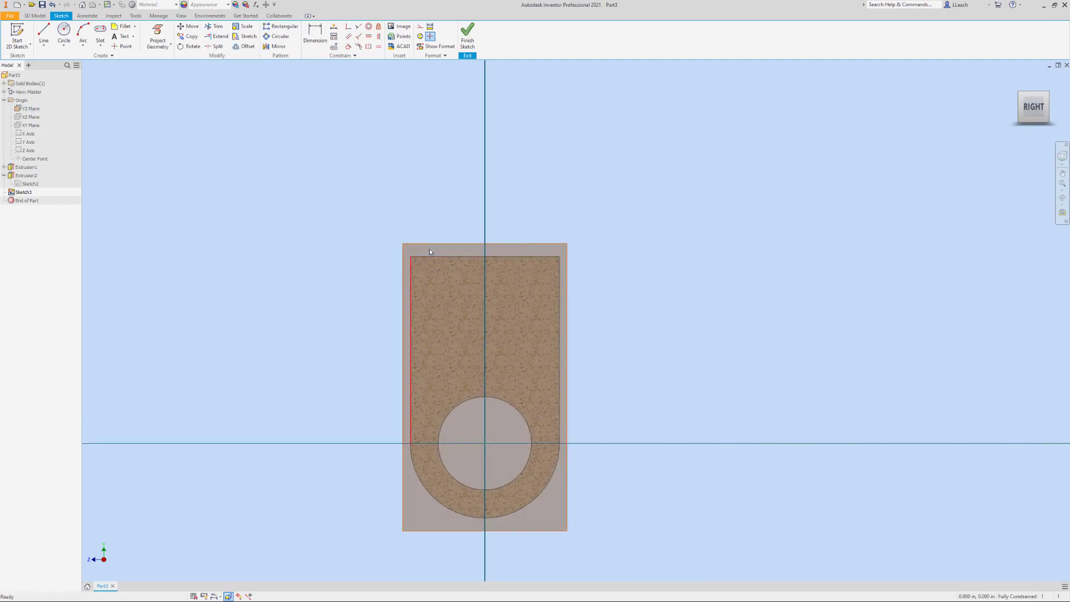
click(158, 37)
click(455, 256)
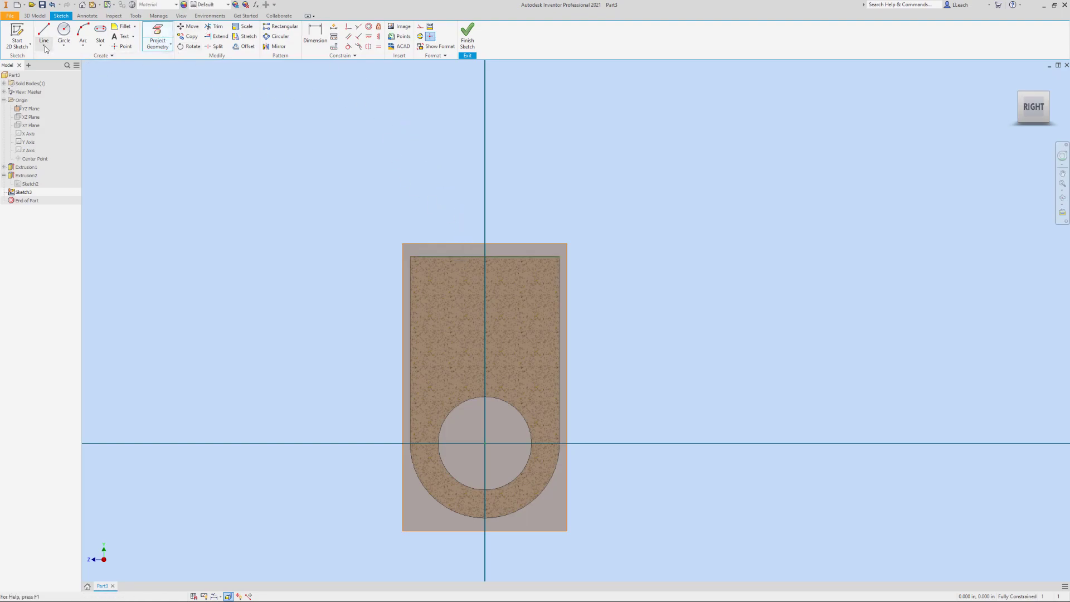
Draw a two-point rectangle upward from the plate's top edge, as wide as the plate and about 1.22 in high
middle_drag(143, 116, 135, 157)
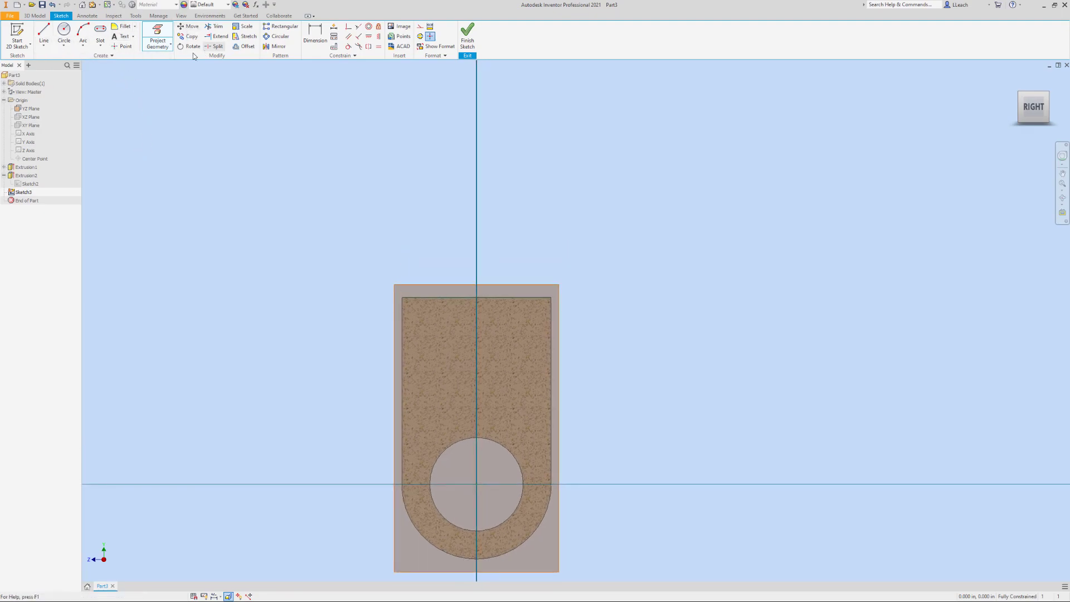
click(101, 48)
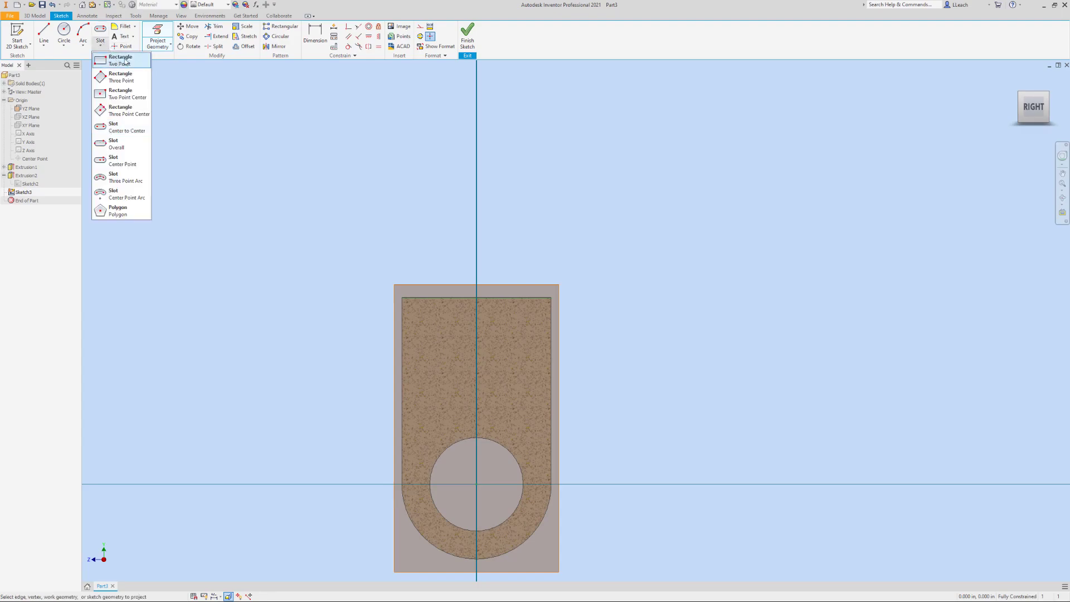
click(119, 63)
click(401, 297)
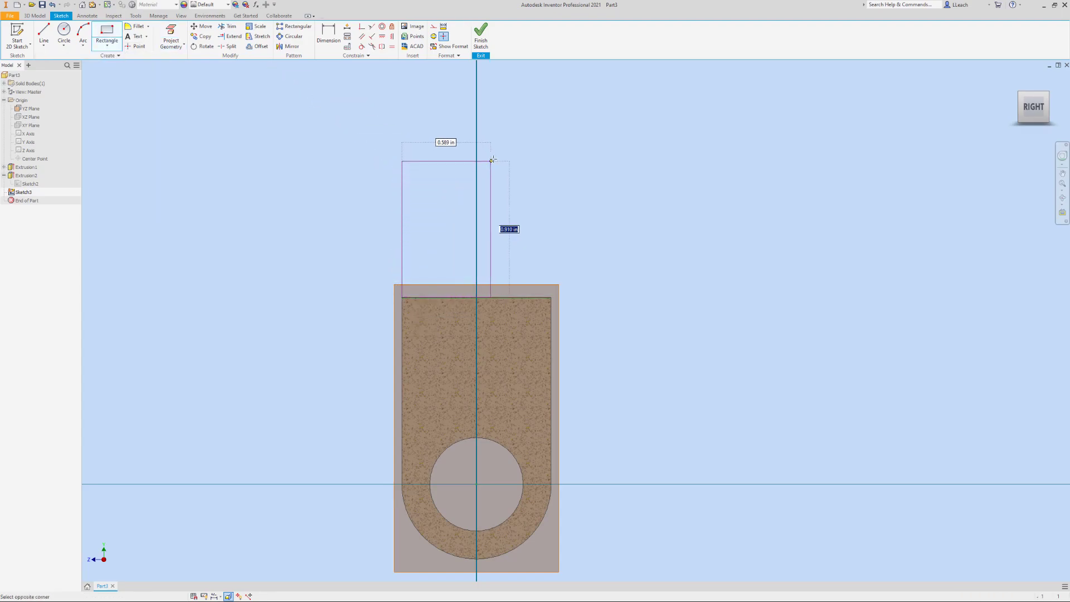
click(550, 115)
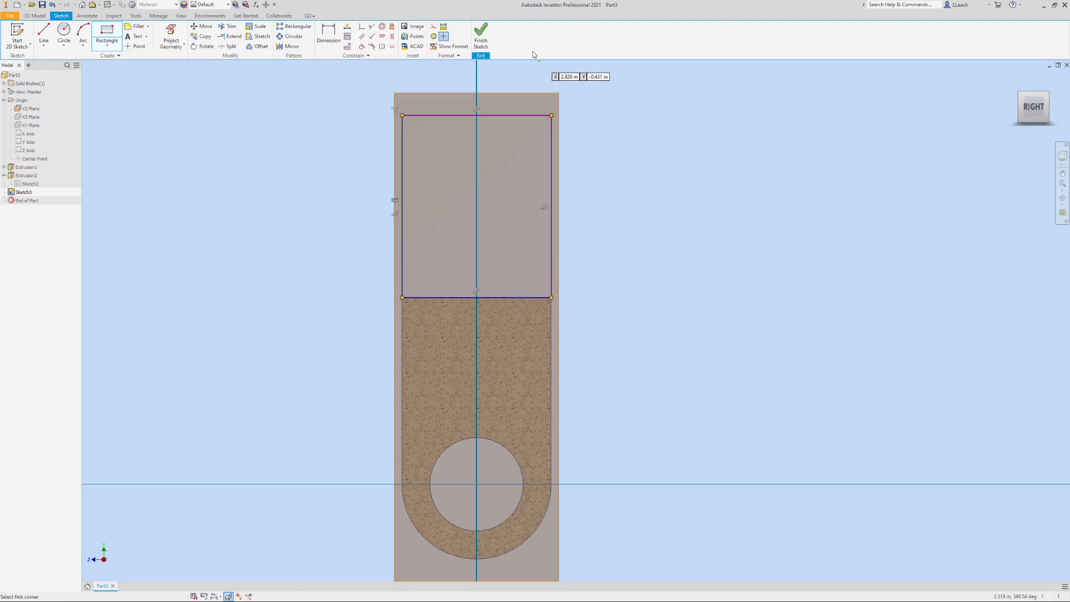
Dimension the rectangle's height above the upright plate as 1.25 in
click(334, 38)
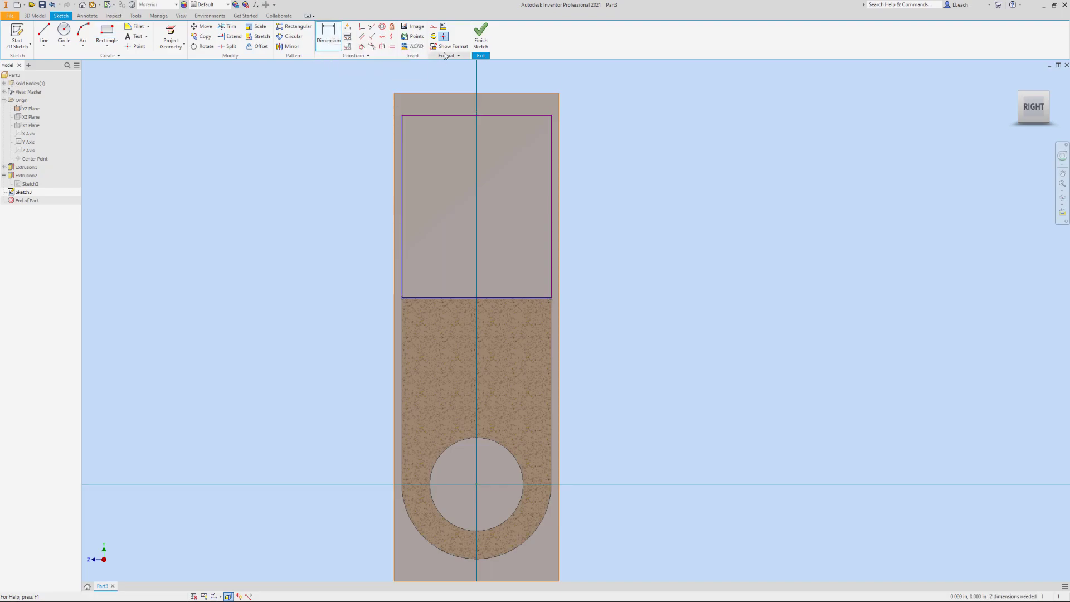
click(552, 189)
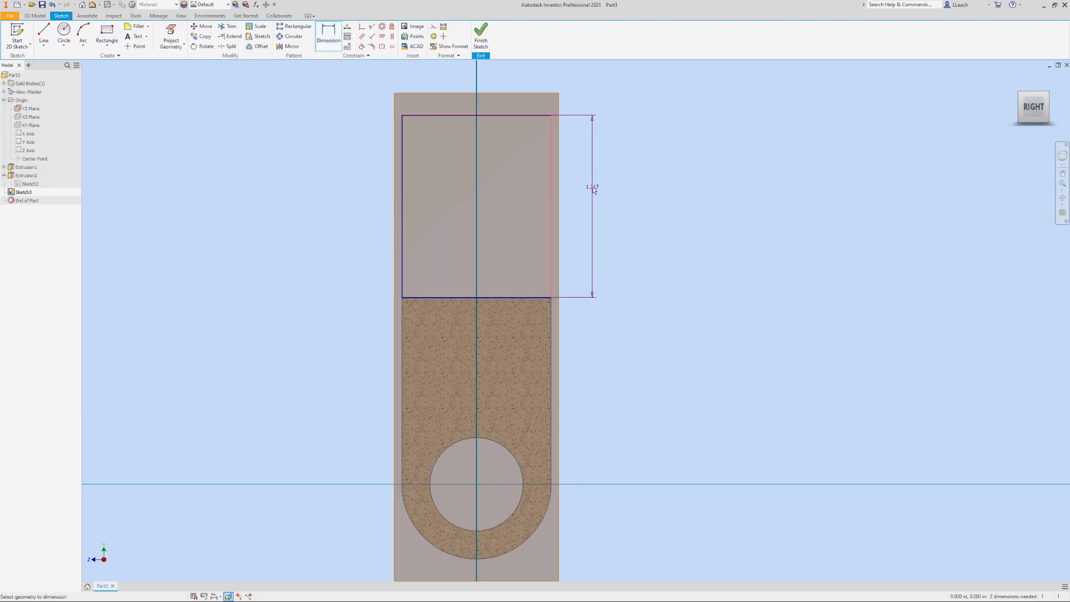
click(603, 195)
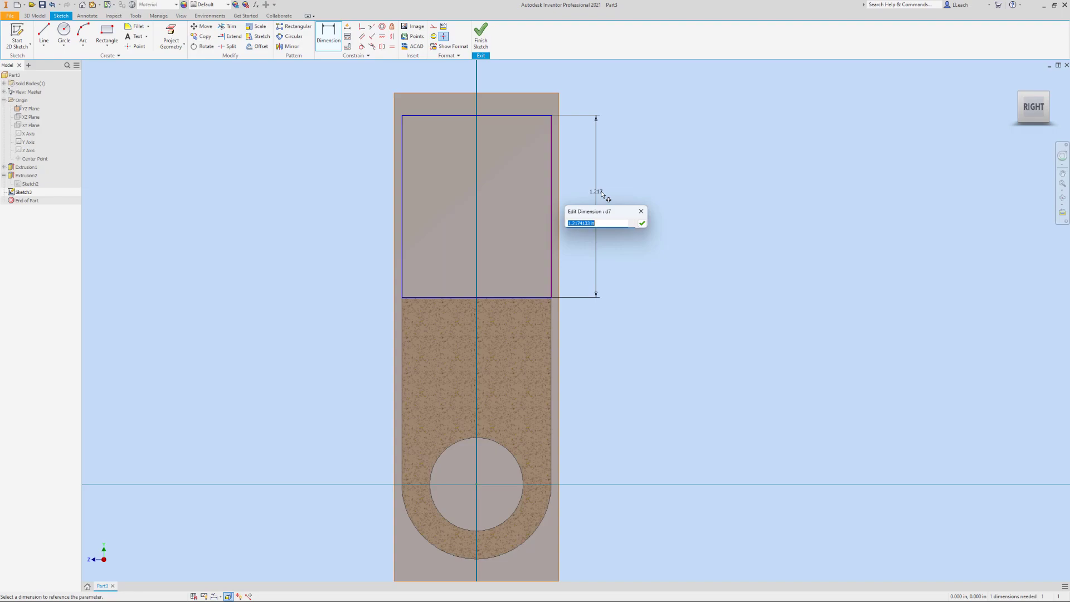
text(1.25)
key(Return)
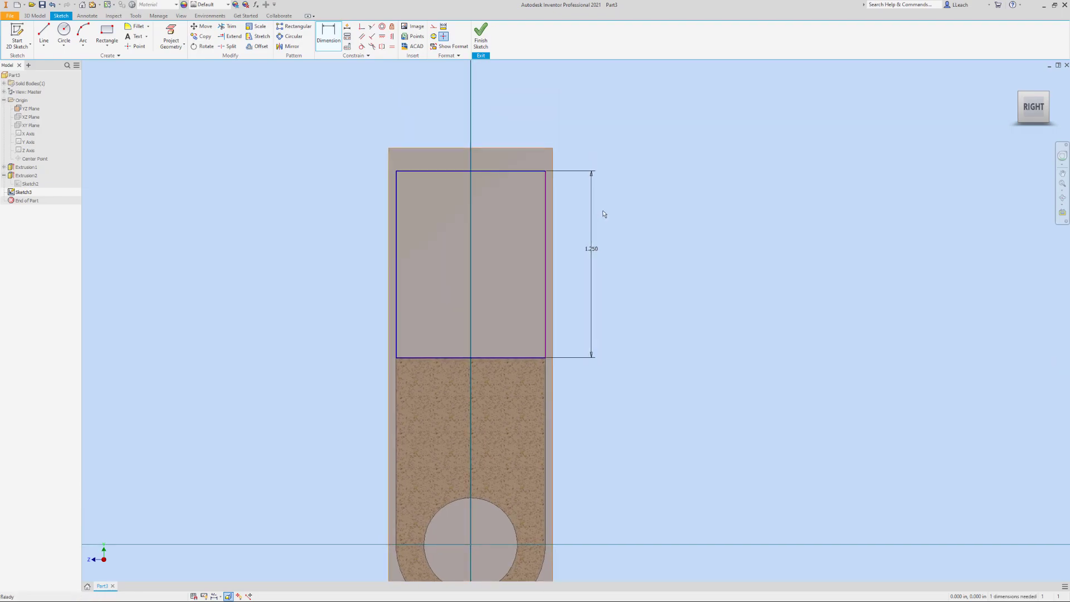
middle_drag(600, 193, 581, 221)
key(Escape)
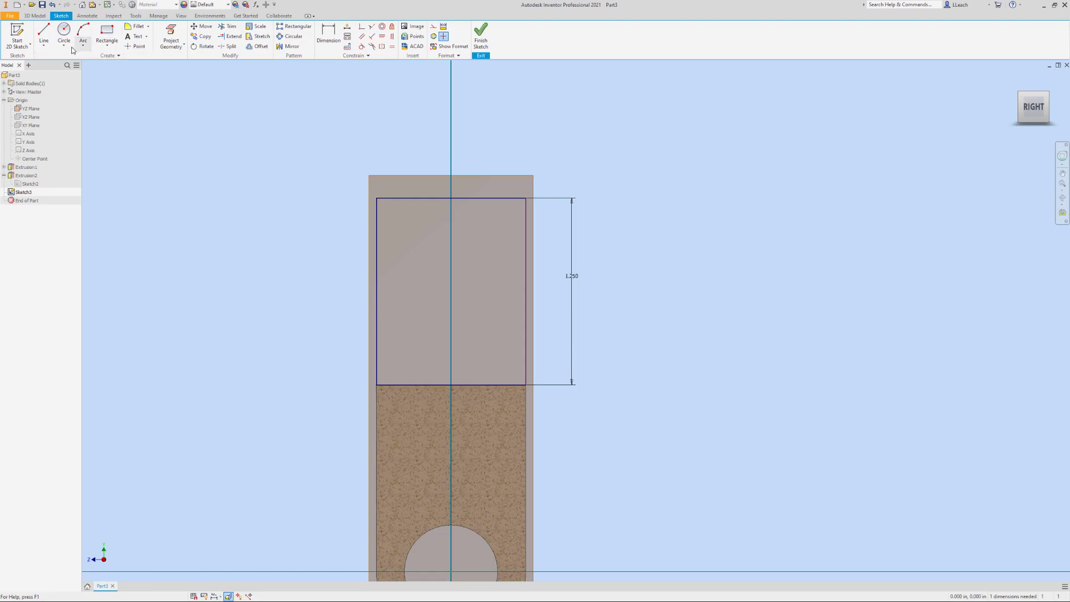
Cap the rectangle with a 0.5 in radius semicircular arc between its upper corners and delete the straight top edge beneath it
click(44, 48)
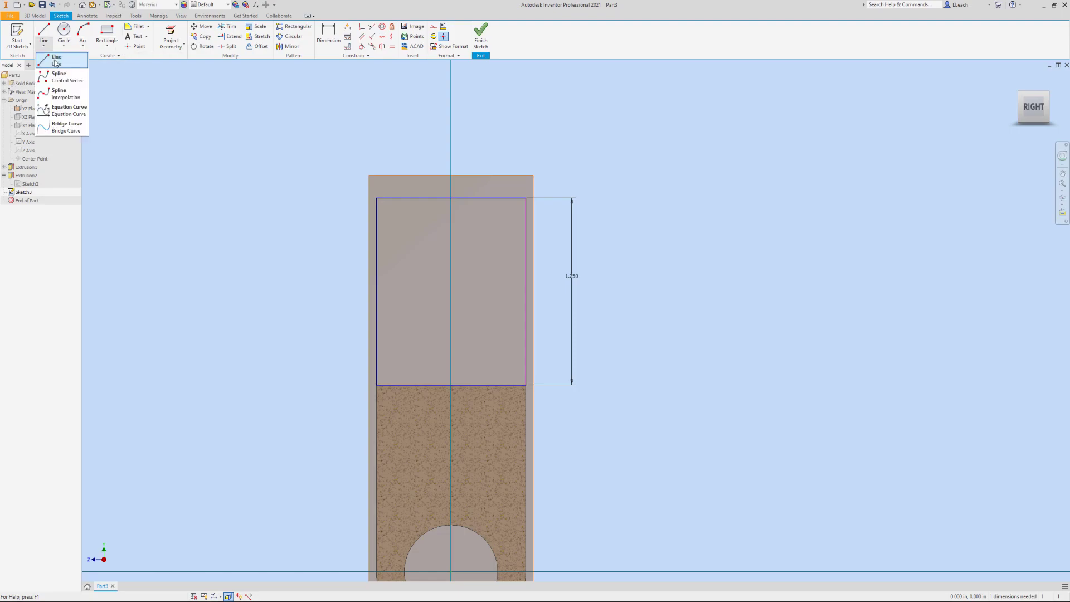
click(55, 60)
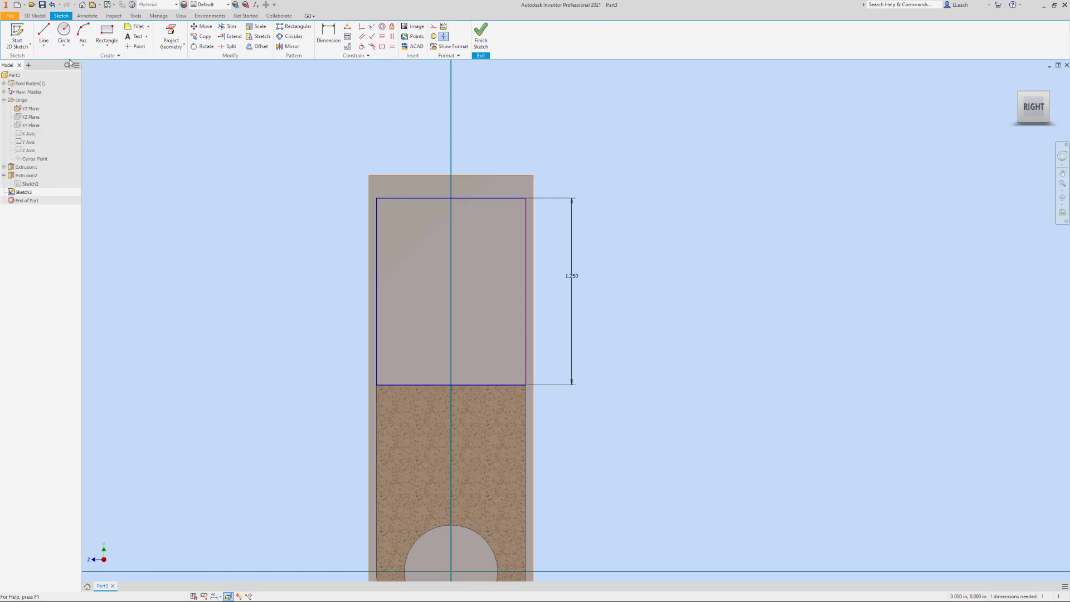
click(376, 198)
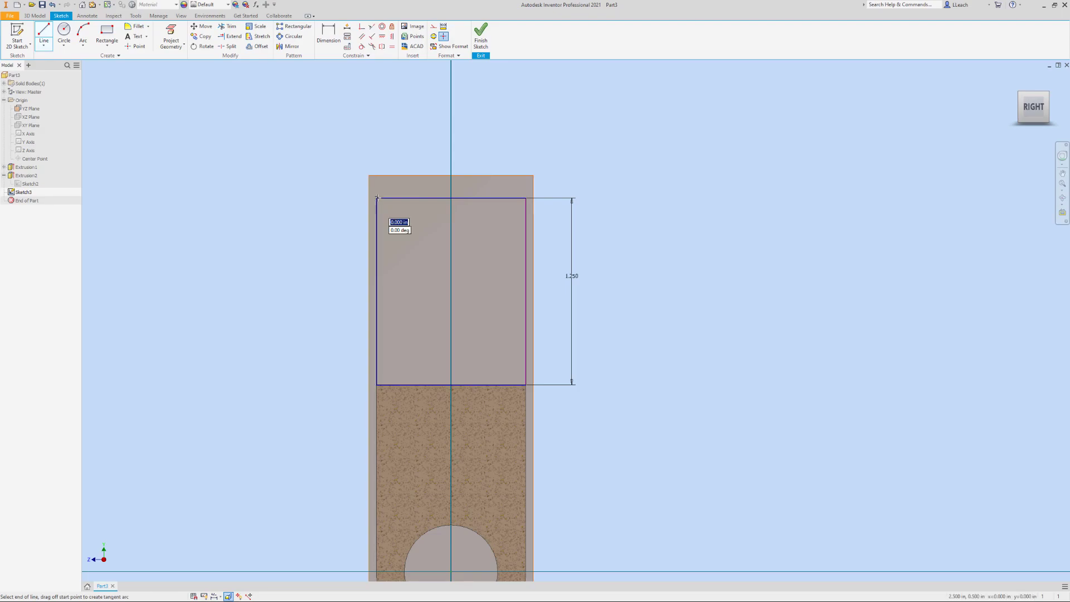
mouse_move(377, 196)
mouse_down()
mouse_move(455, 121)
mouse_move(426, 119)
mouse_move(442, 114)
mouse_move(505, 120)
mouse_move(527, 196)
mouse_up()
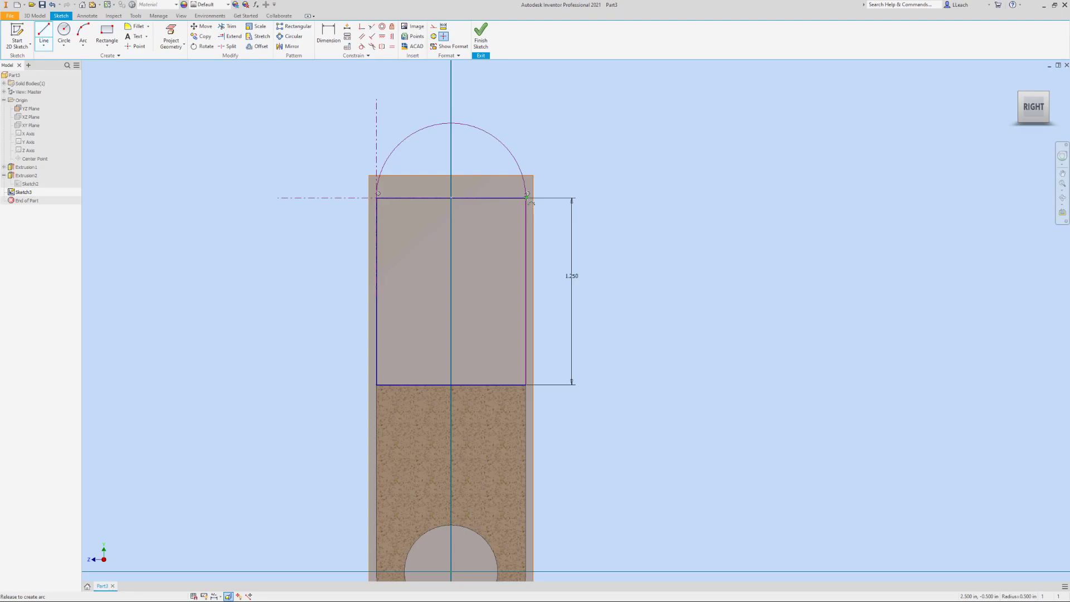
drag(527, 196, 528, 196)
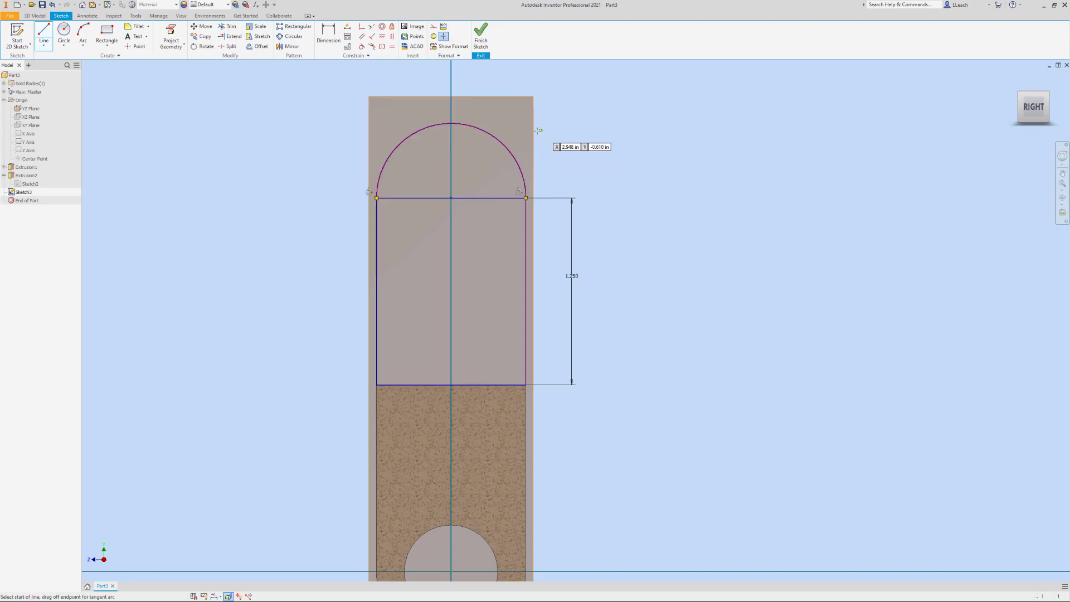
key(Escape)
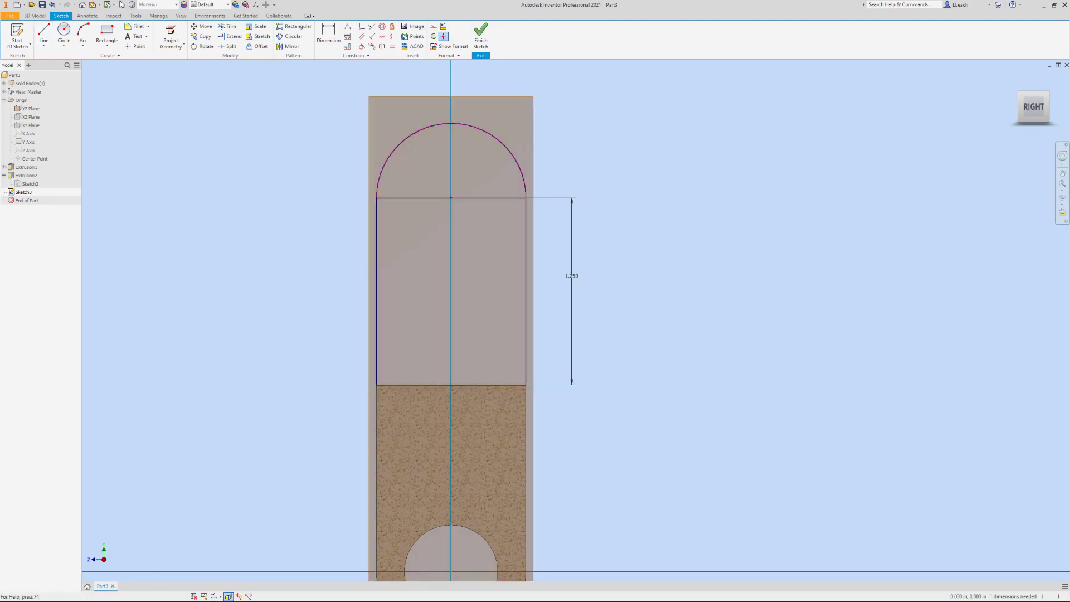
click(416, 199)
key(Delete)
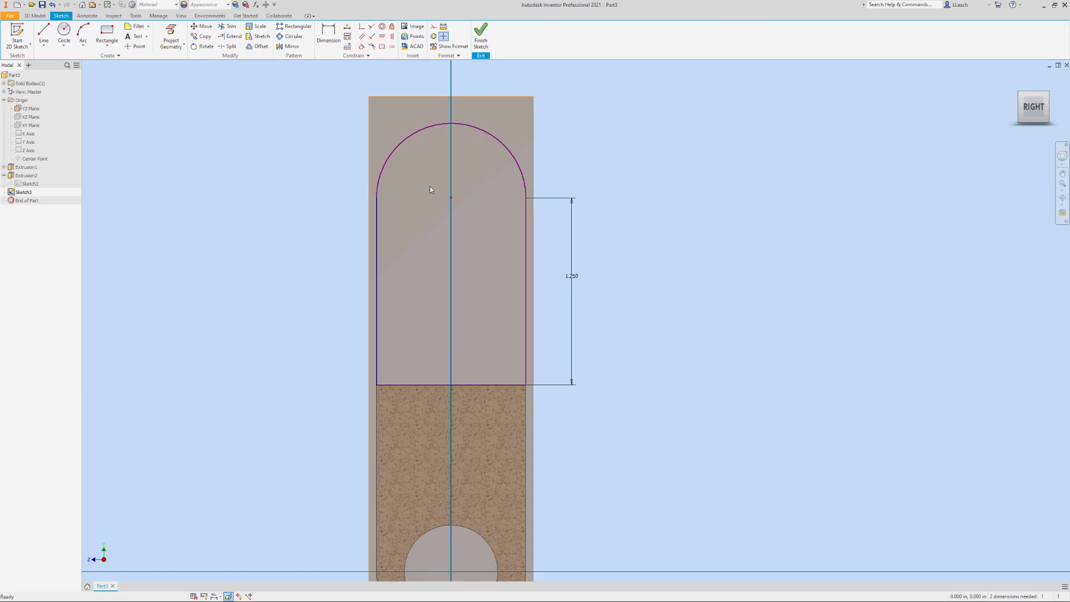
Draw a 0.5 in diameter circle at the centre of the rounded end and finish the sketch
click(63, 46)
click(70, 68)
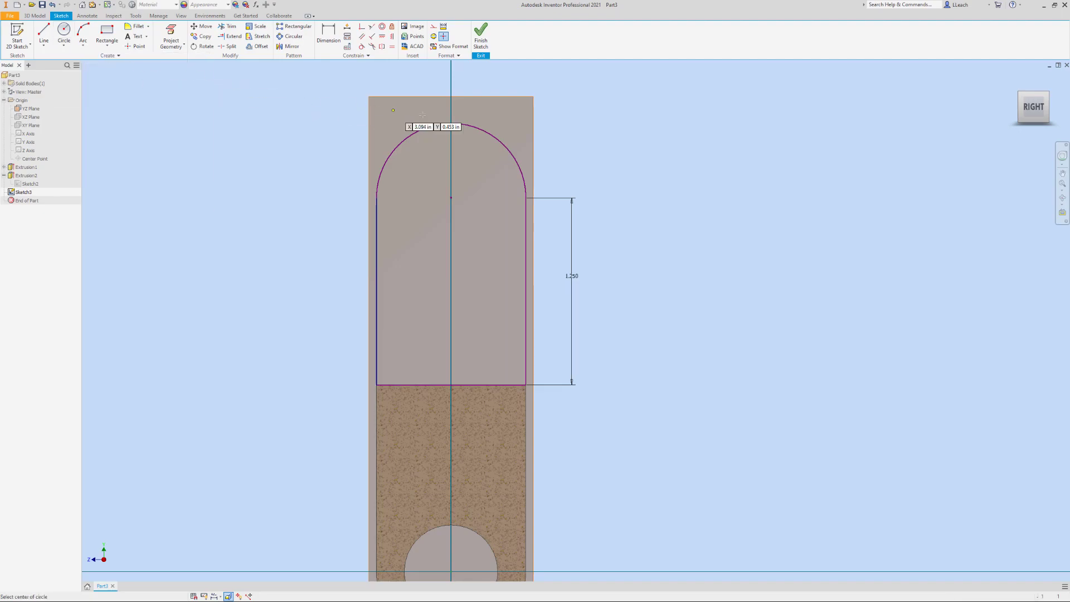
click(451, 197)
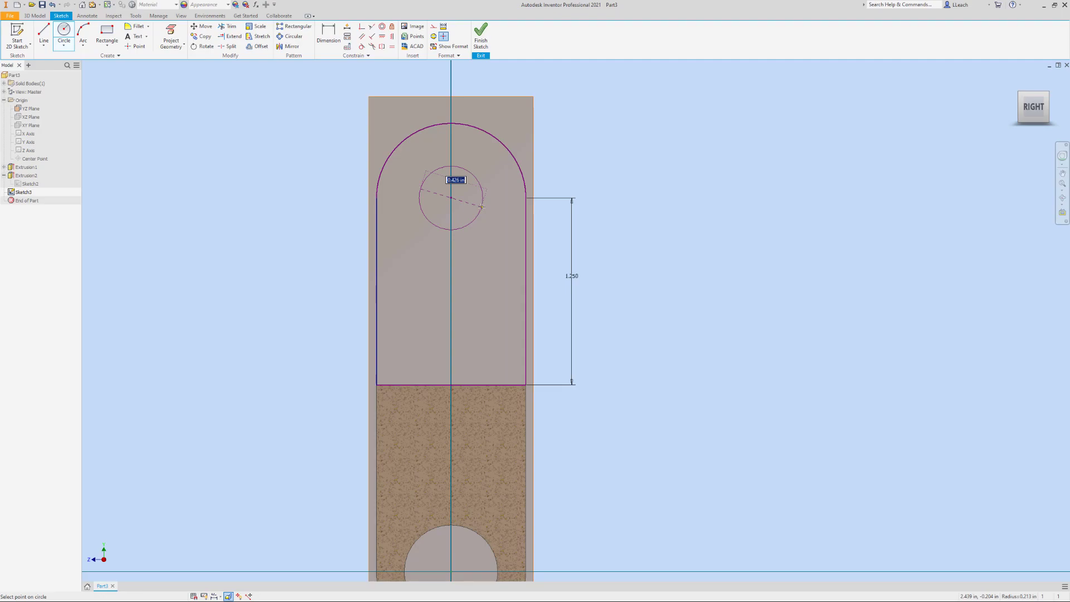
text(.5)
key(Return)
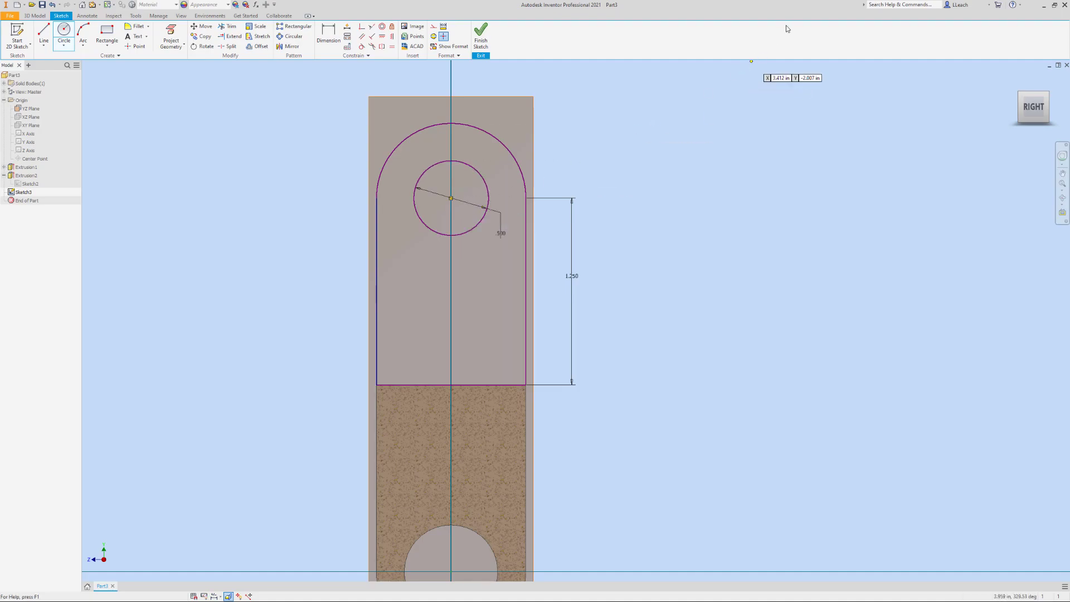
key(Escape)
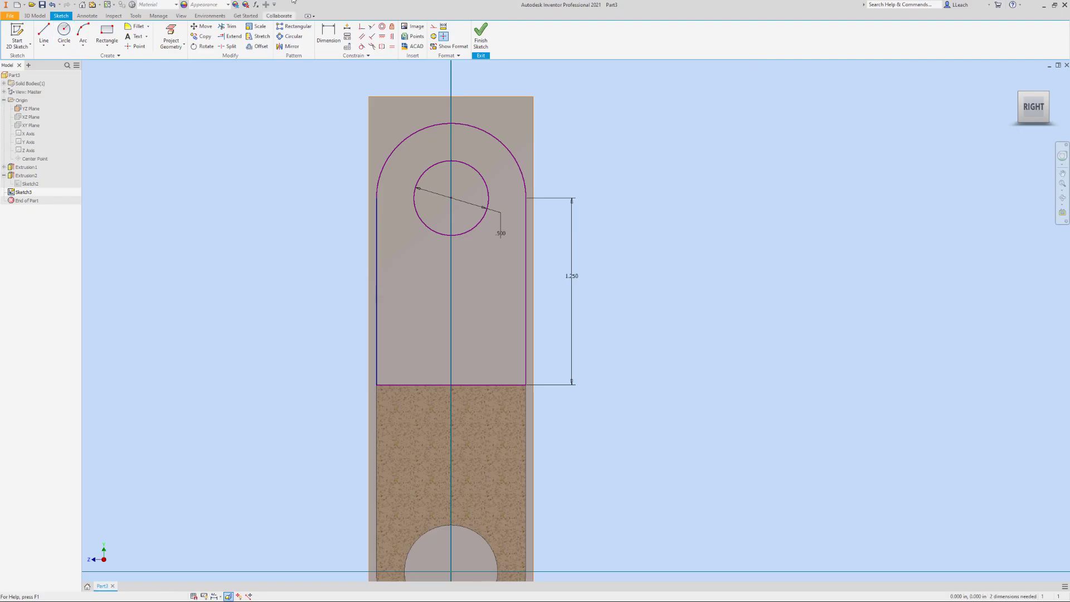
click(482, 43)
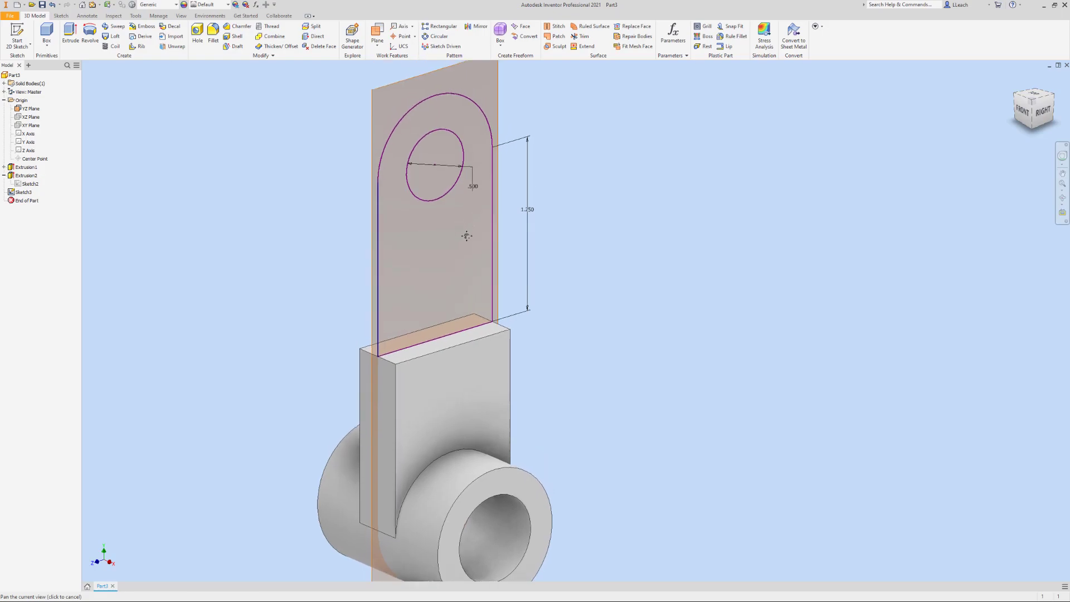
Extrude the rounded profile around the hole symmetrically about the sketch plane with a distance of 2.75 in
scroll(472, 232, down, 2)
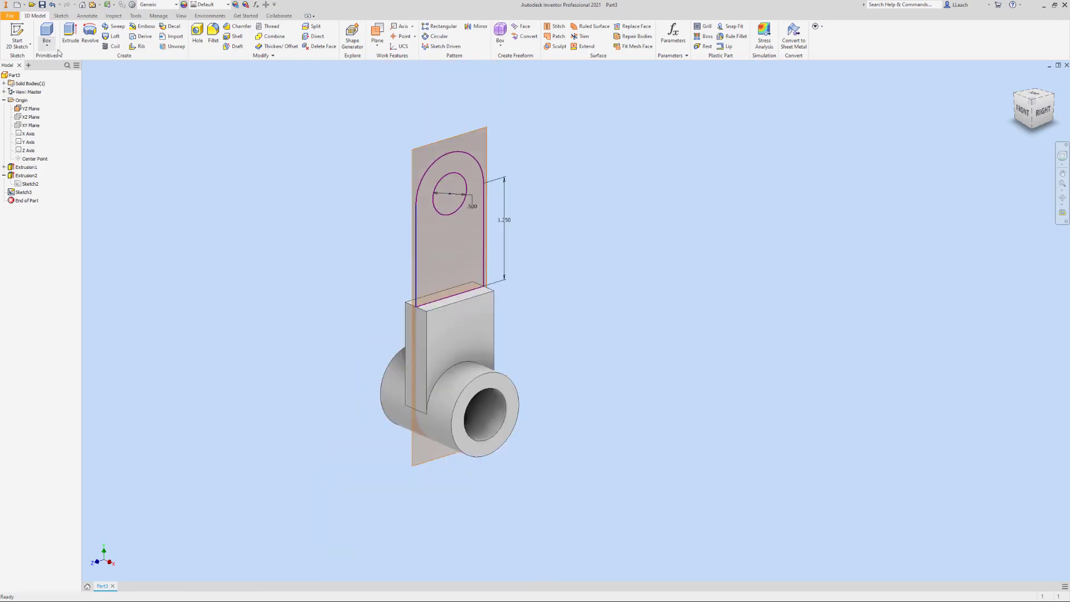
click(71, 36)
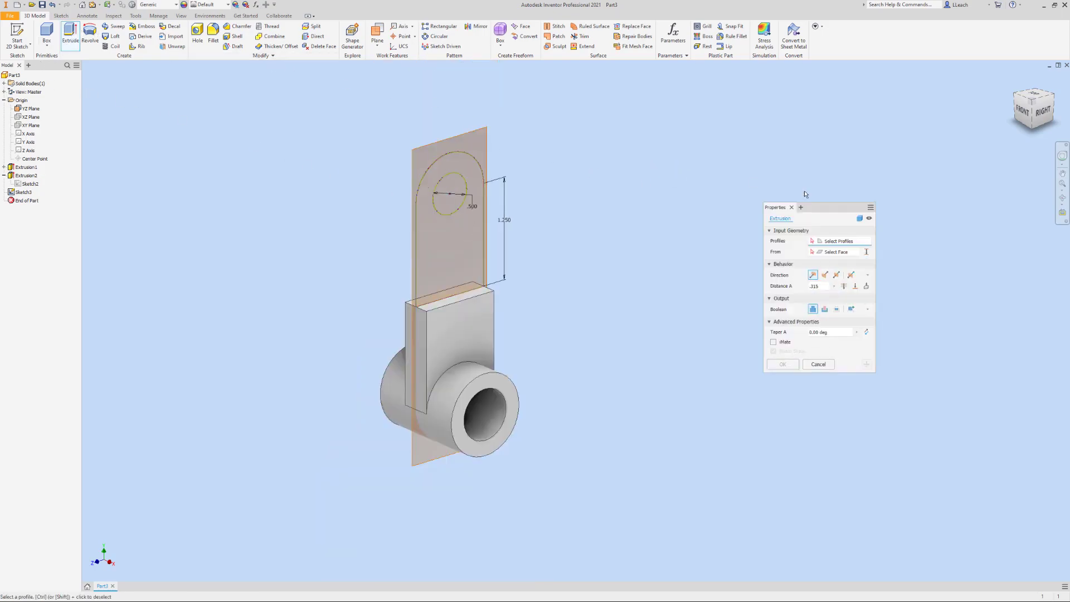
click(464, 237)
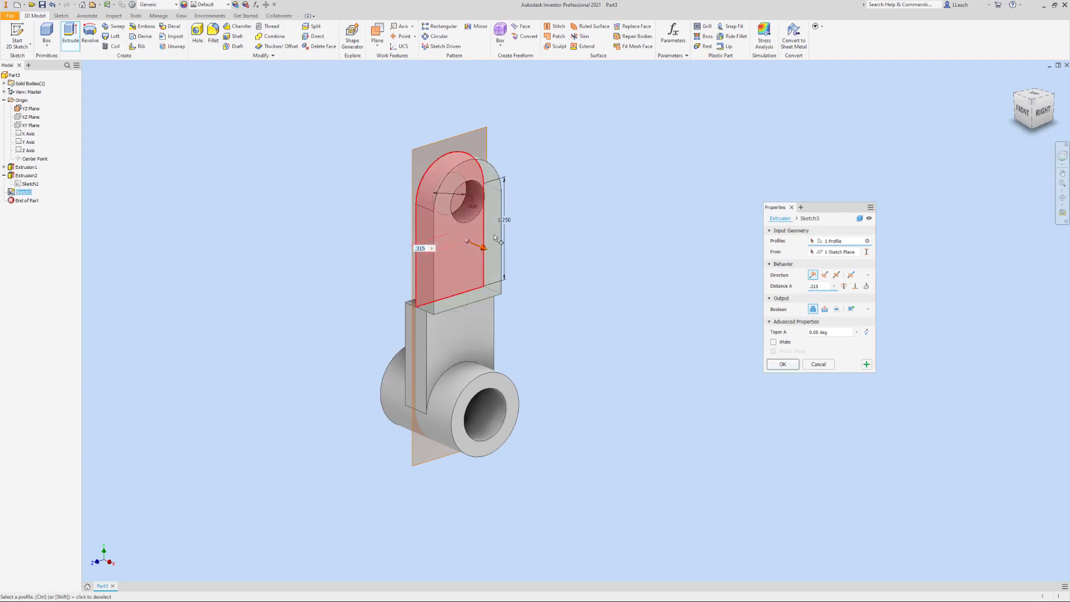
click(837, 276)
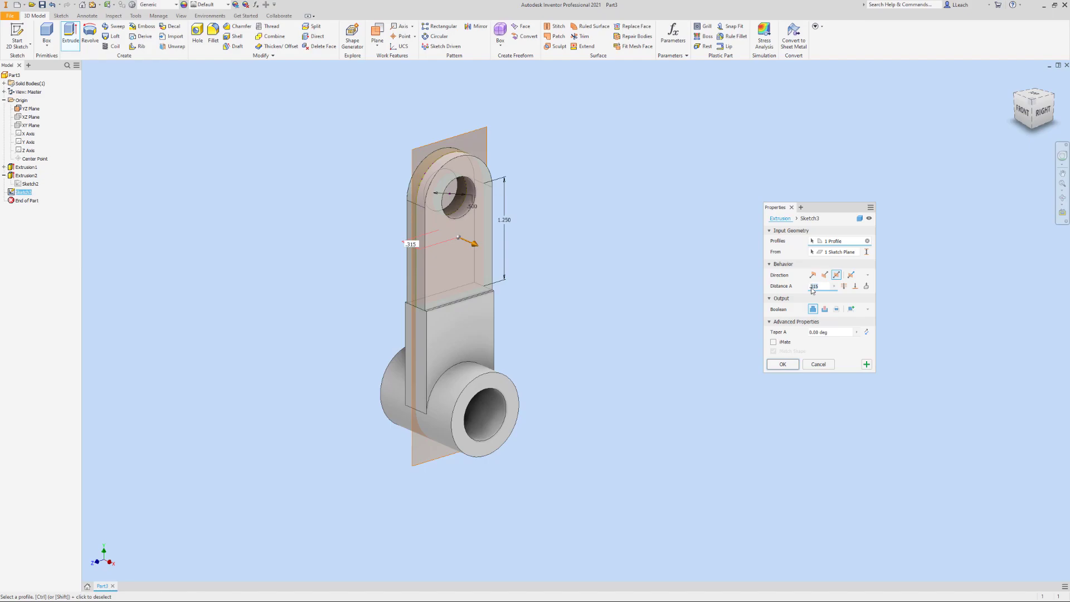
text(2.27)
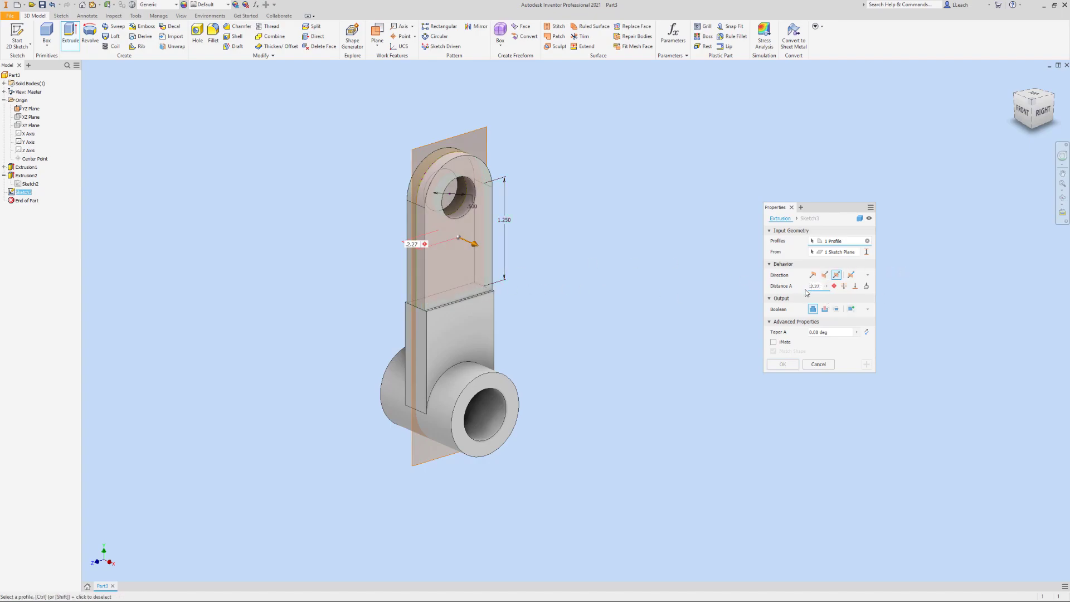
click(808, 288)
key(Delete)
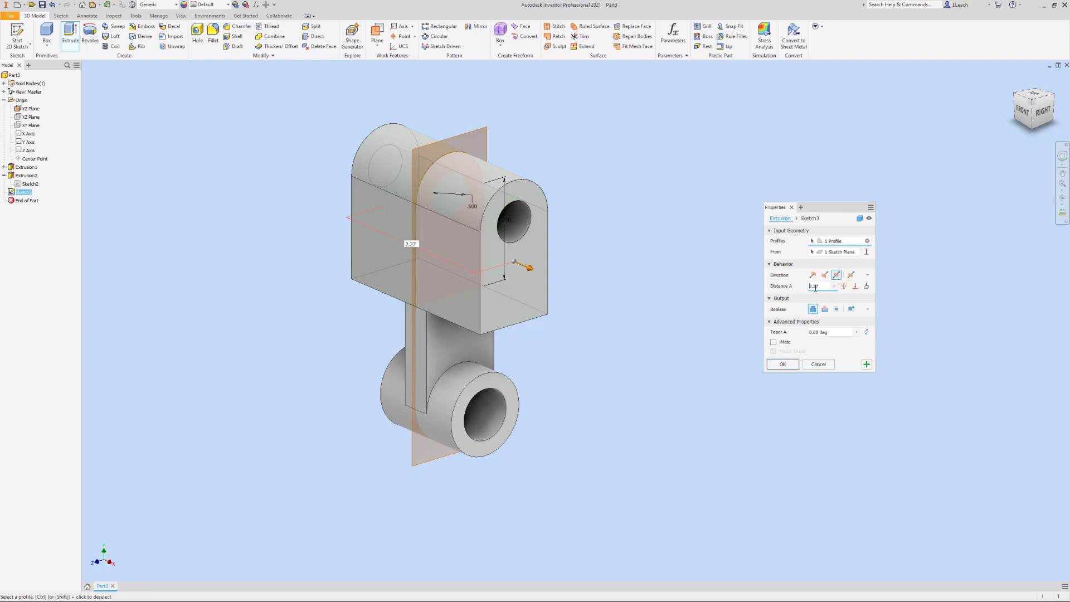
drag(816, 286, 820, 288)
text(75)
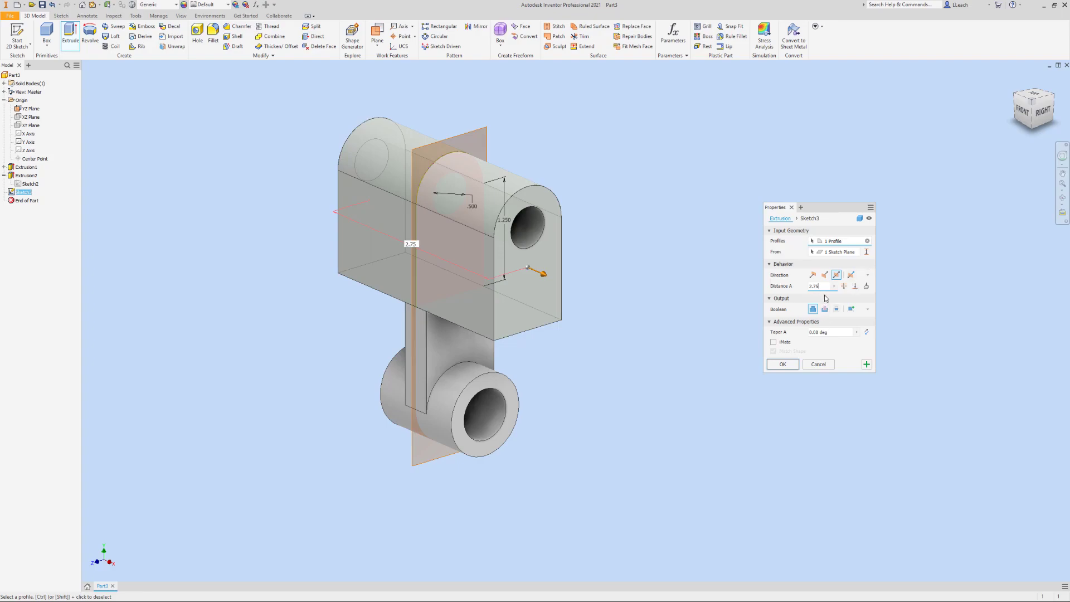
click(783, 365)
Start a new 2D sketch on the YZ plane
middle_drag(740, 241, 718, 285)
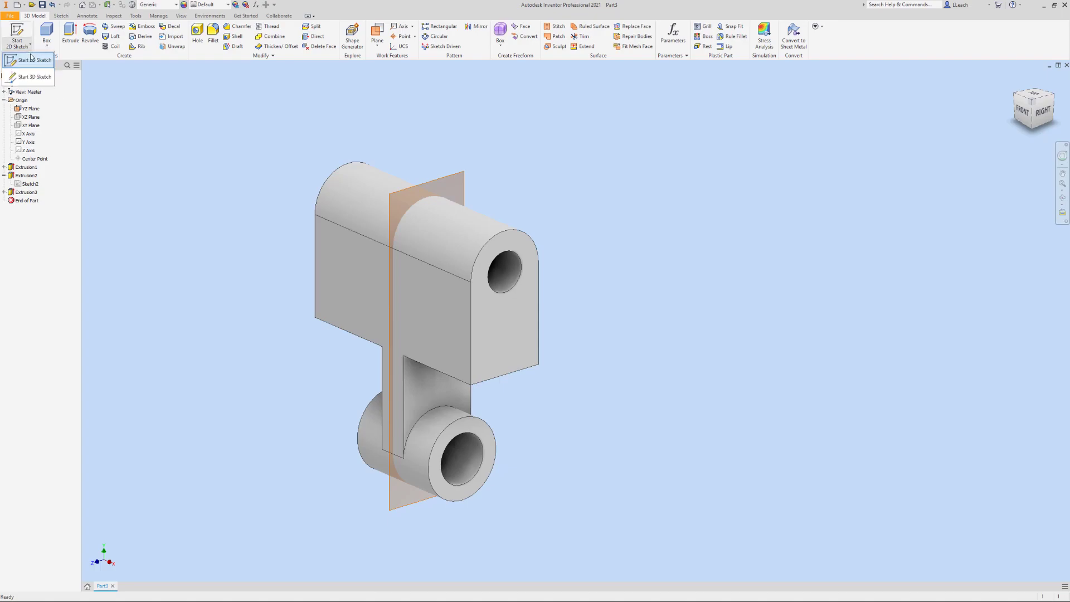
click(17, 34)
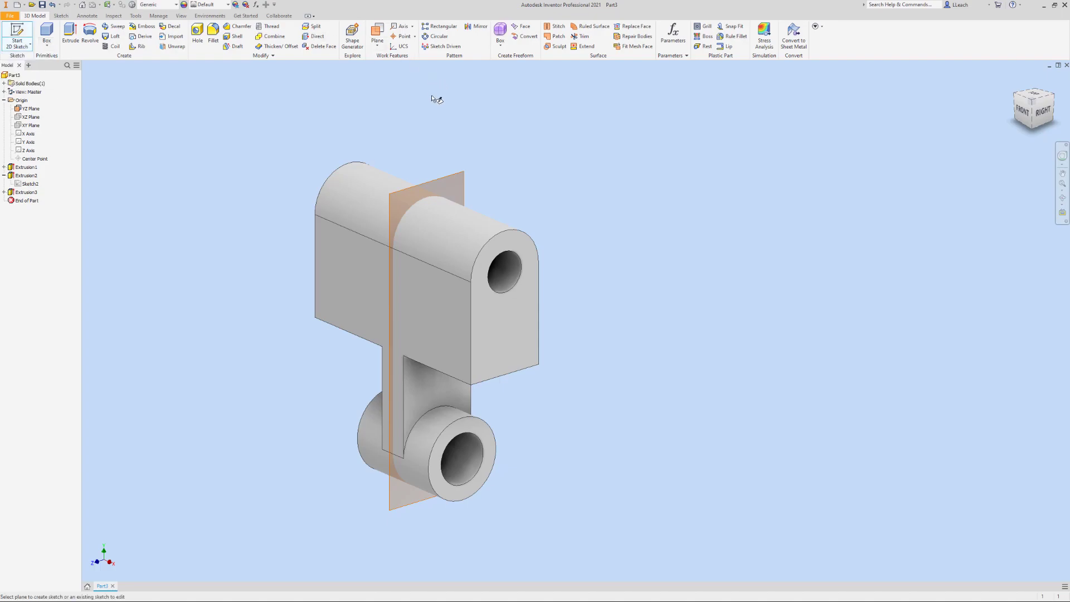
click(453, 177)
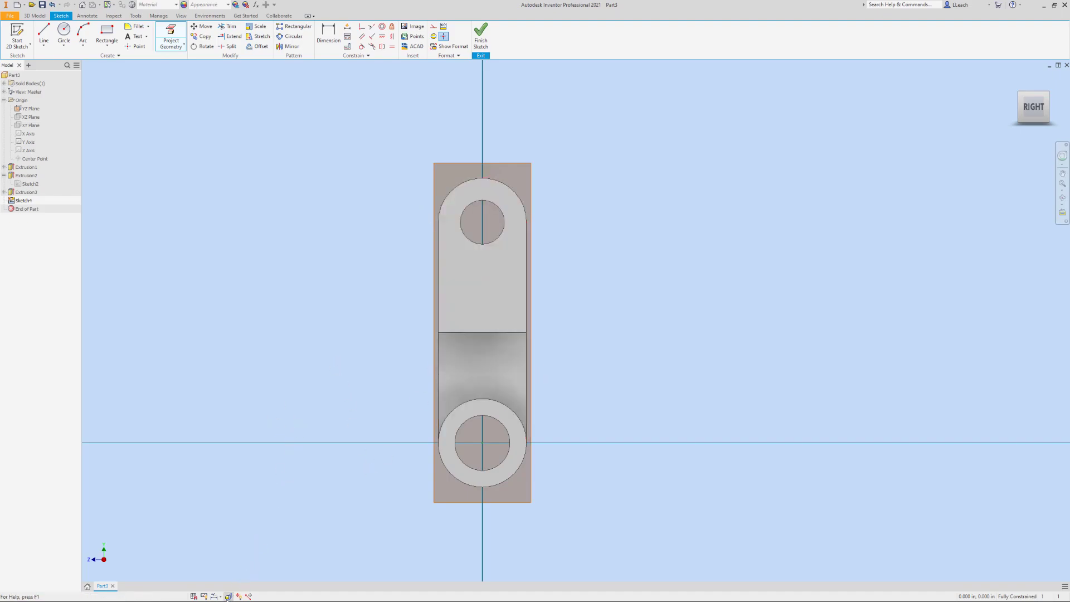
click(228, 595)
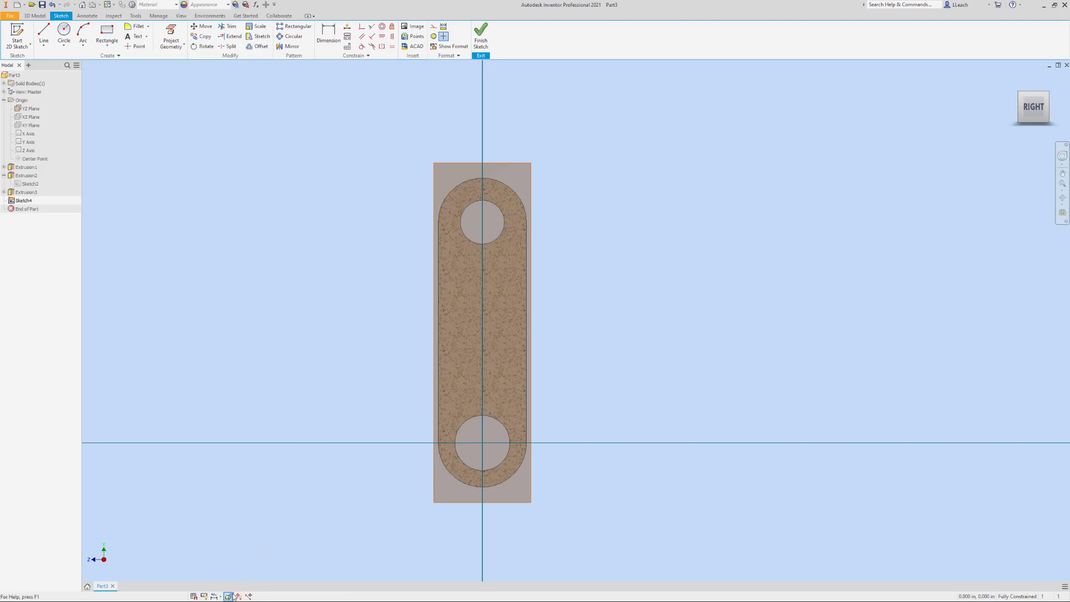
middle_drag(416, 198, 375, 212)
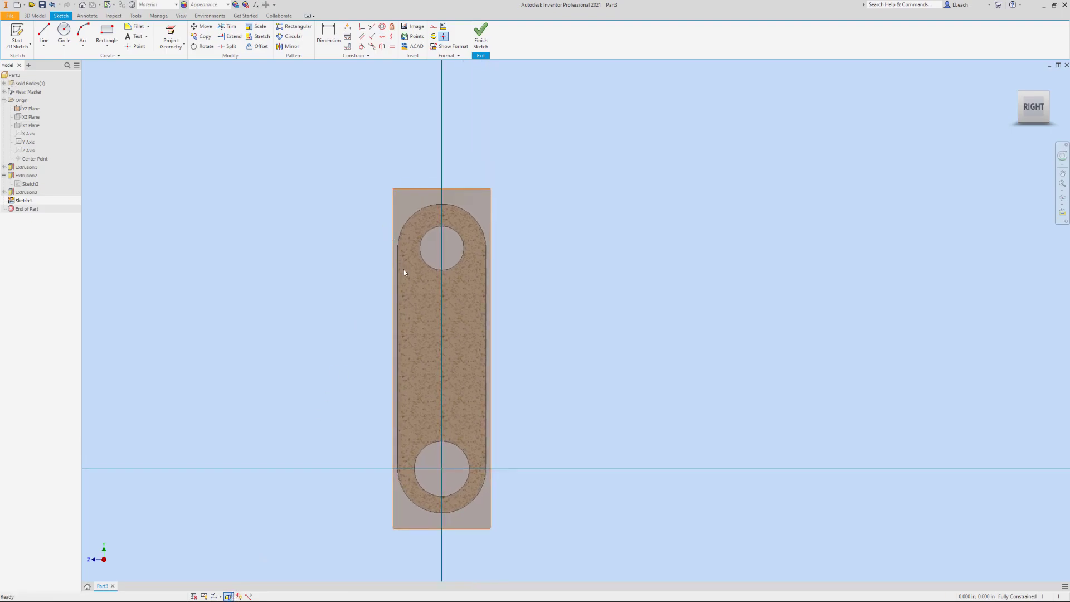
click(231, 595)
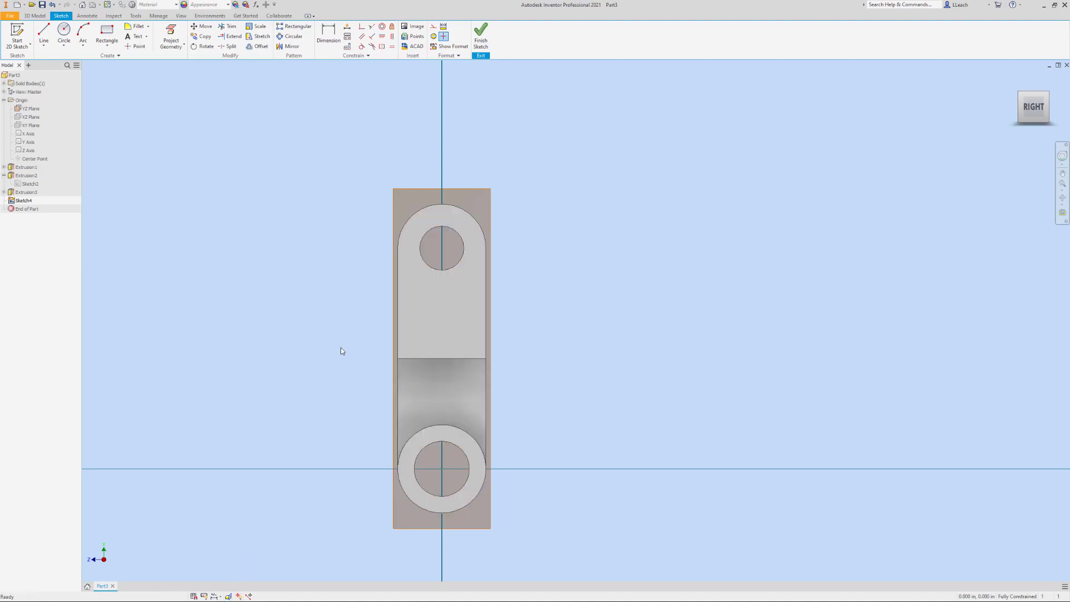
Project the upper block's edges into the sketch as reference geometry
middle_drag(409, 303, 402, 320)
click(172, 34)
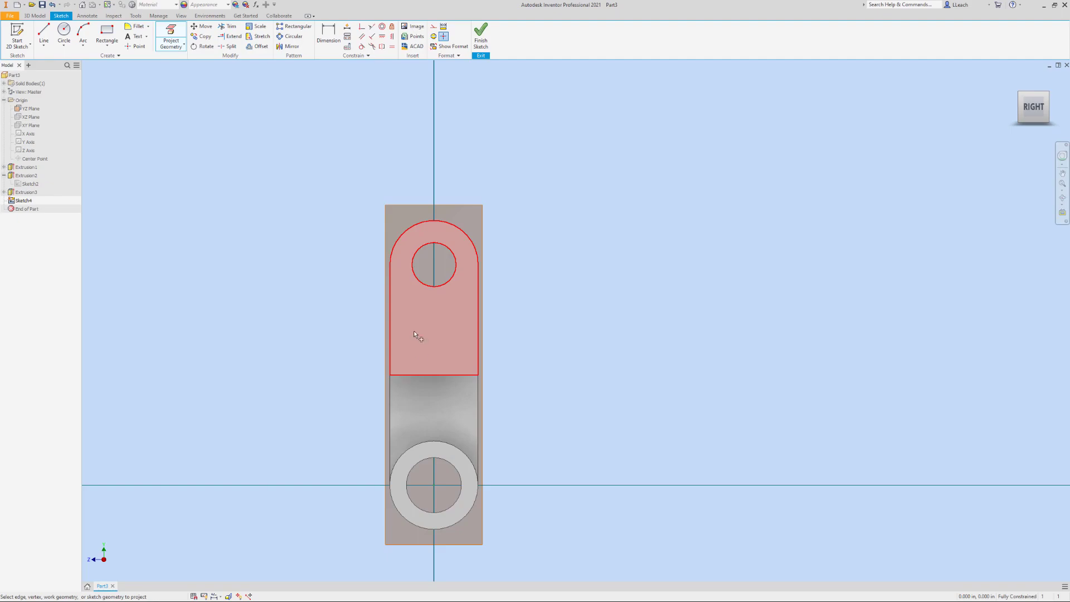
click(396, 253)
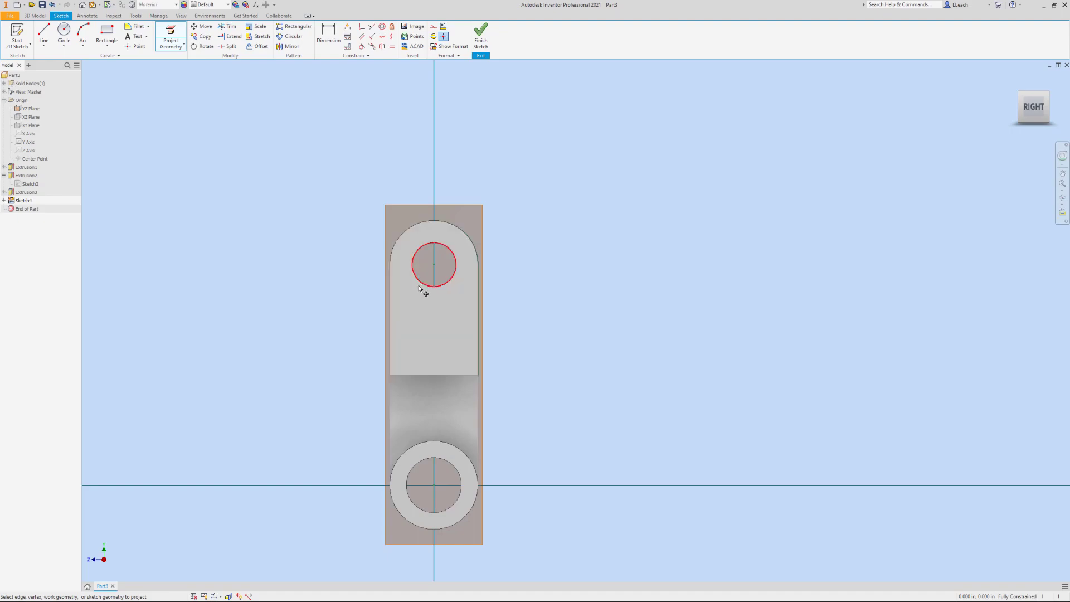
click(443, 333)
Draw a horizontal line across the upper block between its two straight side edges and slice the model at the sketch plane
click(48, 49)
click(59, 65)
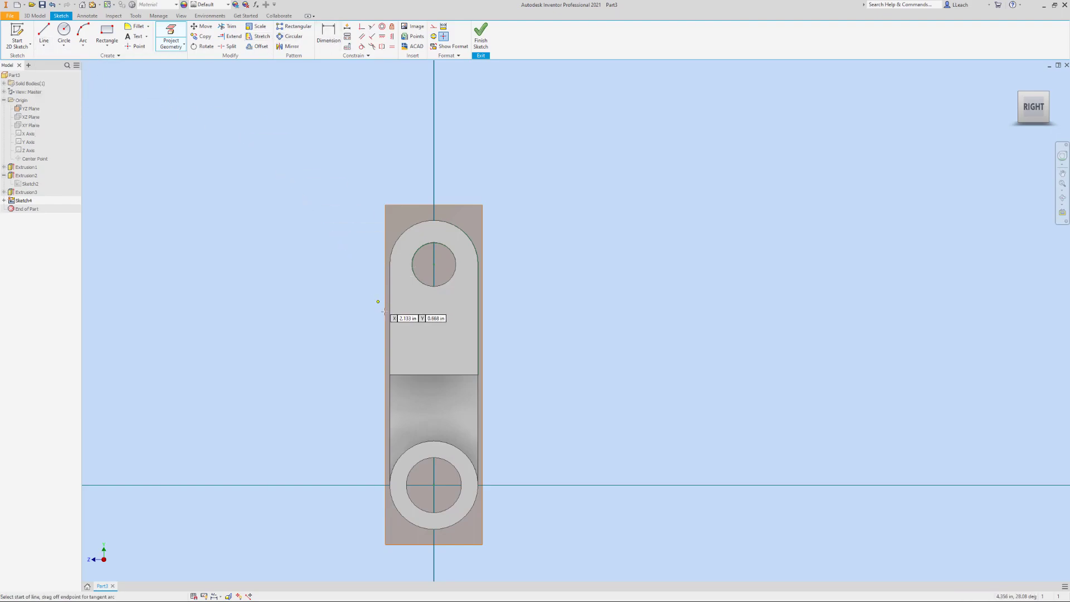
click(390, 341)
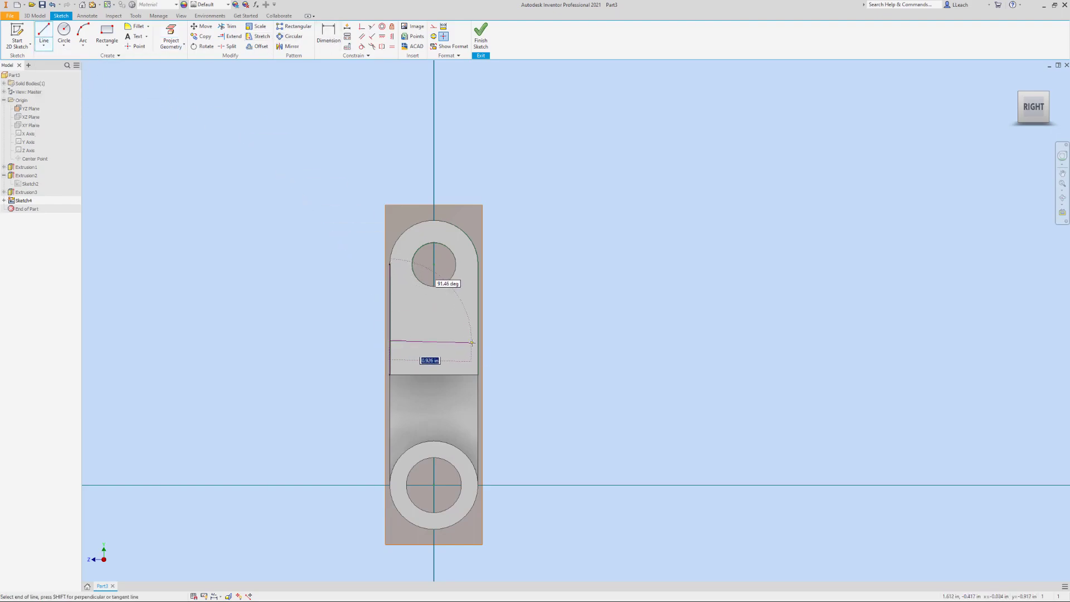
key(Escape)
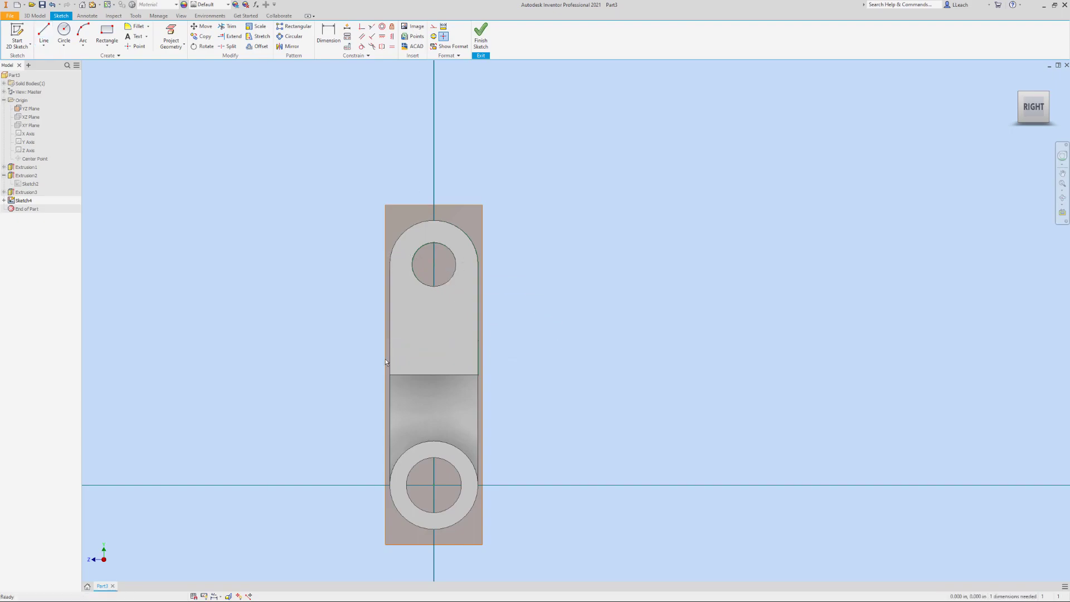
click(229, 596)
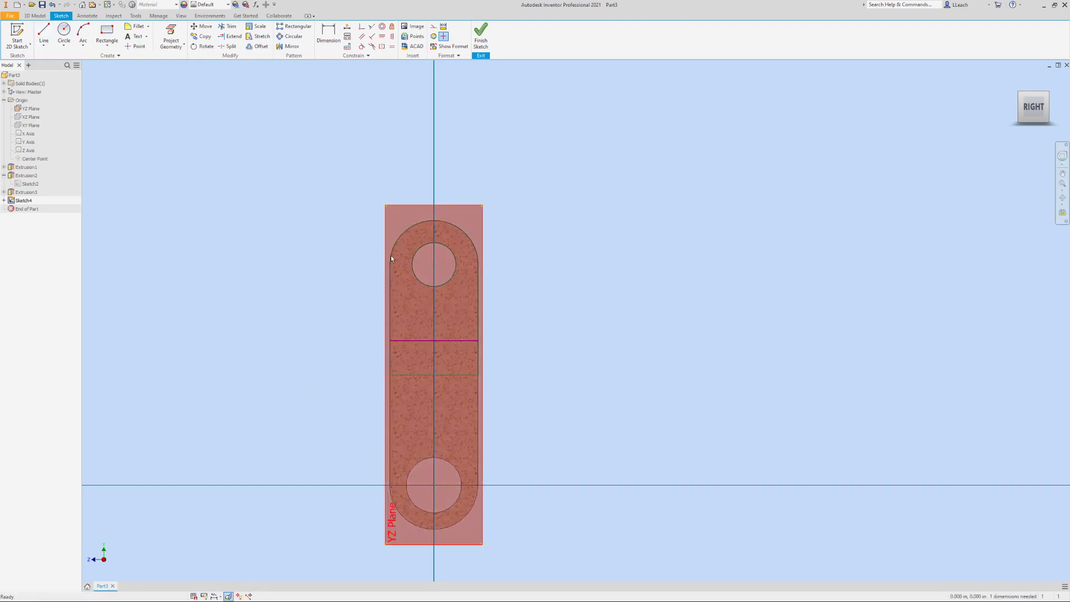
Dimension the line 0.375 in above the block's projected bottom edge and finish the sketch
key(d)
click(412, 373)
click(414, 341)
click(494, 357)
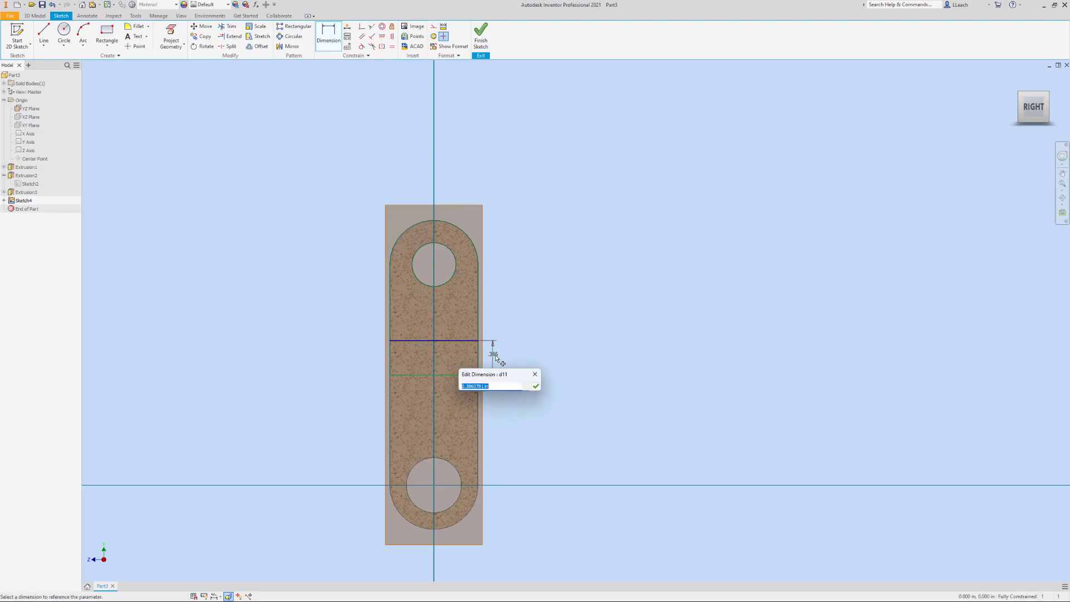
text(.375)
key(Return)
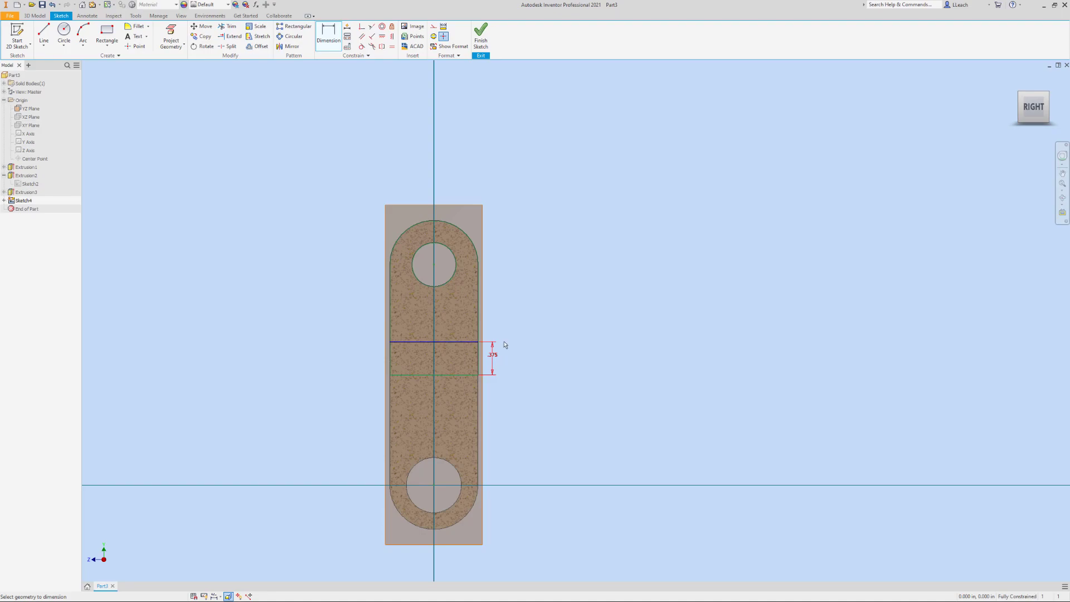
click(481, 37)
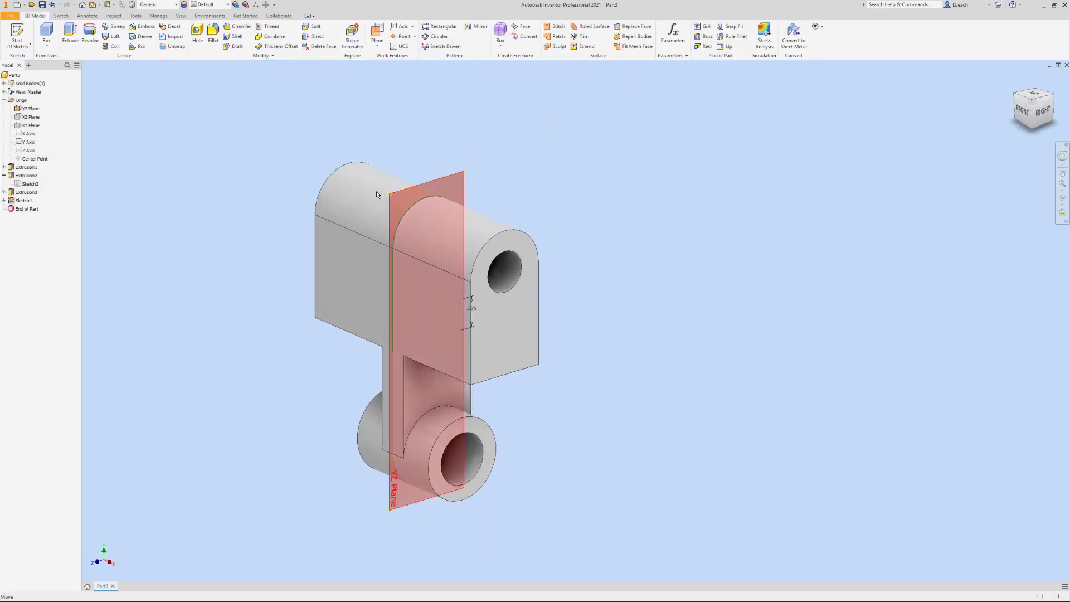
Cut the profile above the line out of the upper block with a symmetric extrusion of 2 in
click(71, 33)
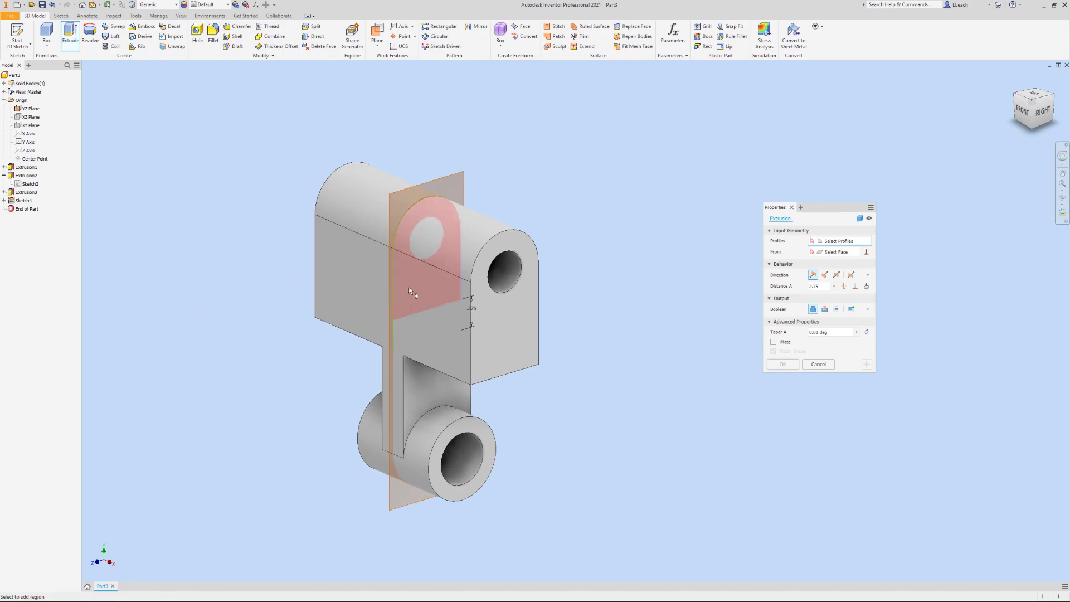
click(409, 287)
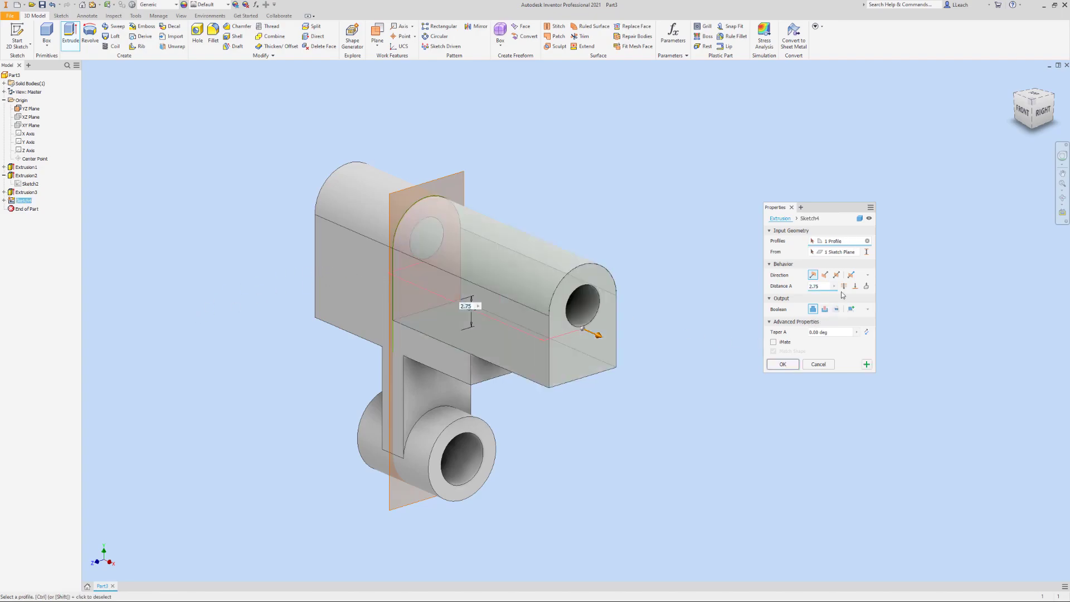
click(838, 275)
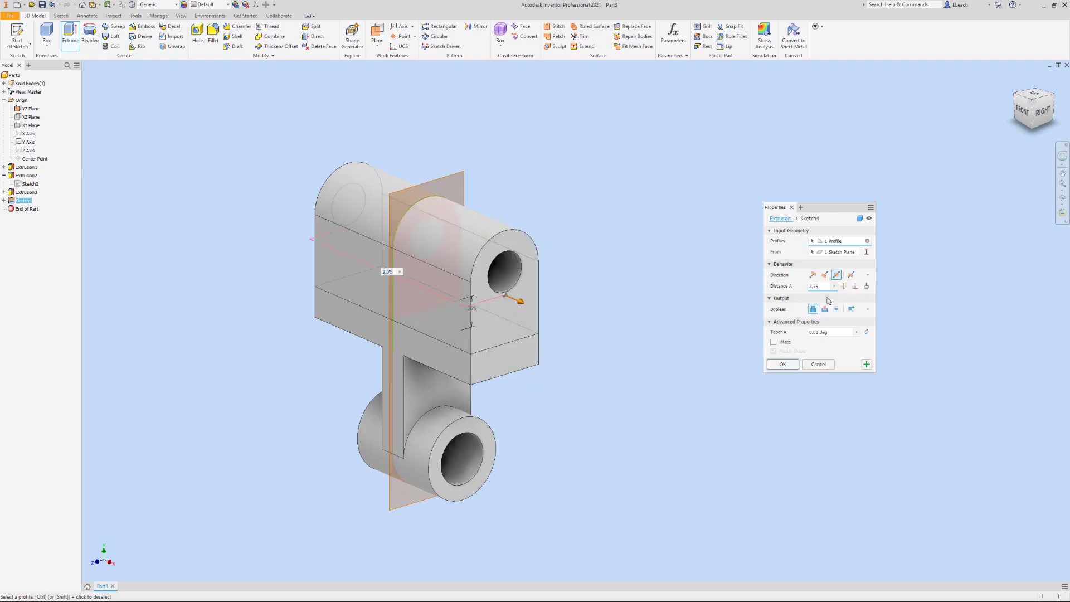
click(825, 309)
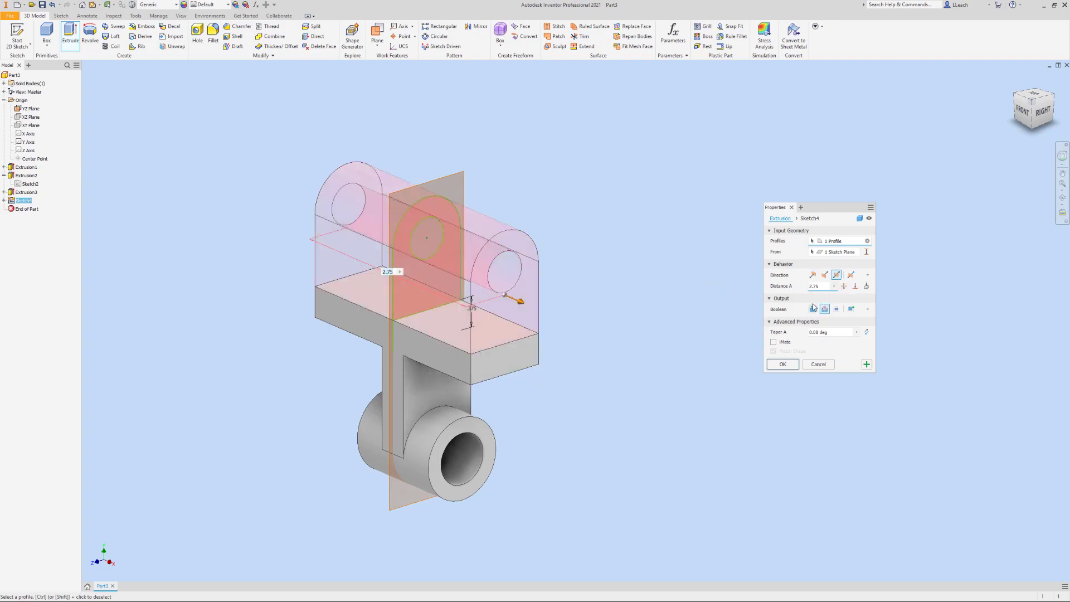
click(819, 286)
text(2)
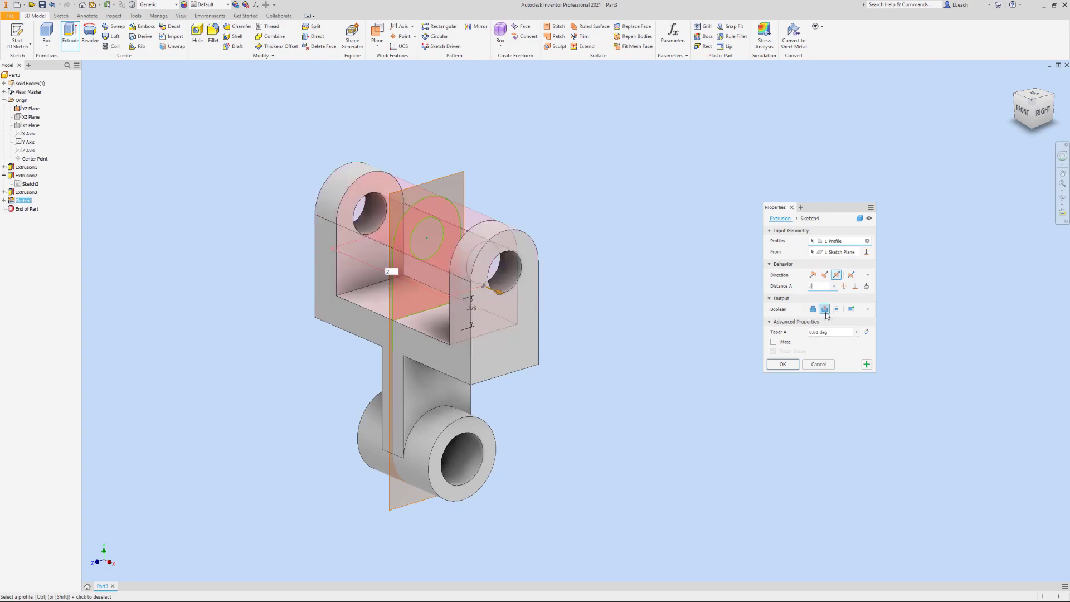
click(788, 364)
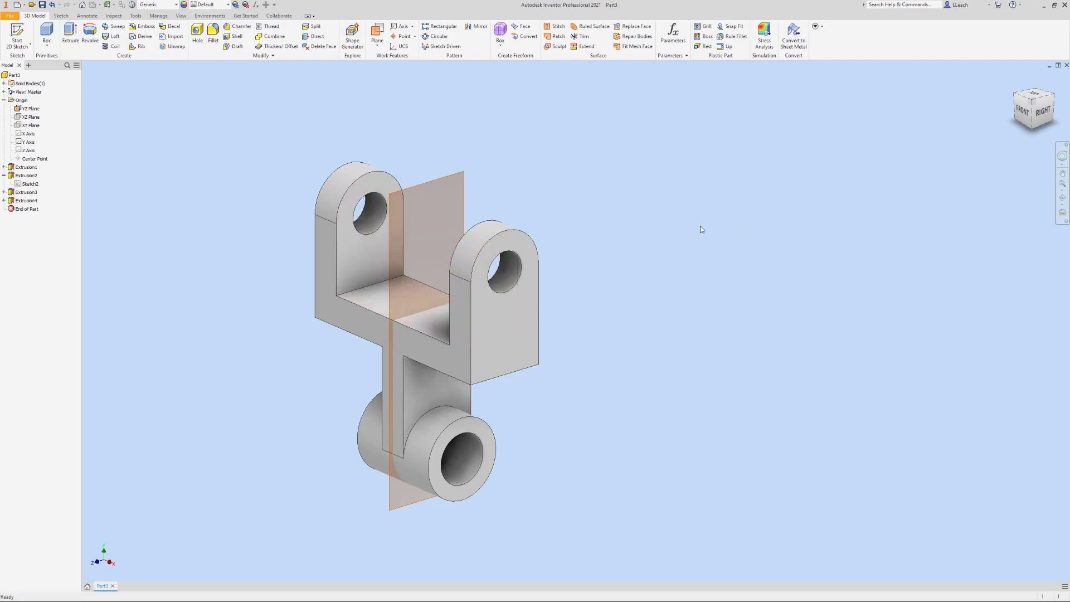
Hide the YZ plane in the model
click(1027, 111)
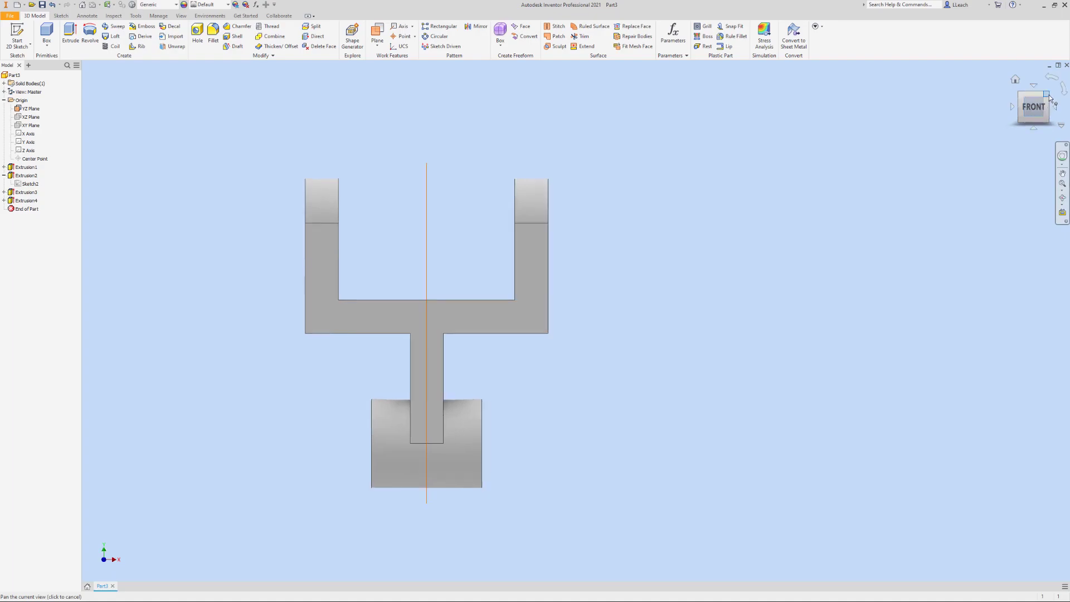
click(1047, 96)
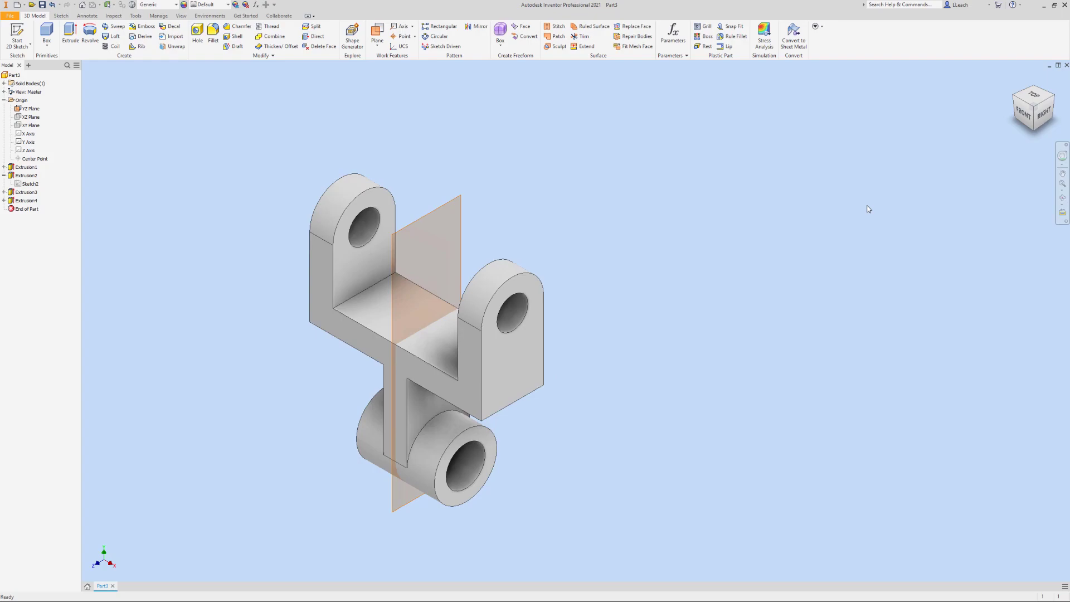
middle_drag(868, 209, 860, 215)
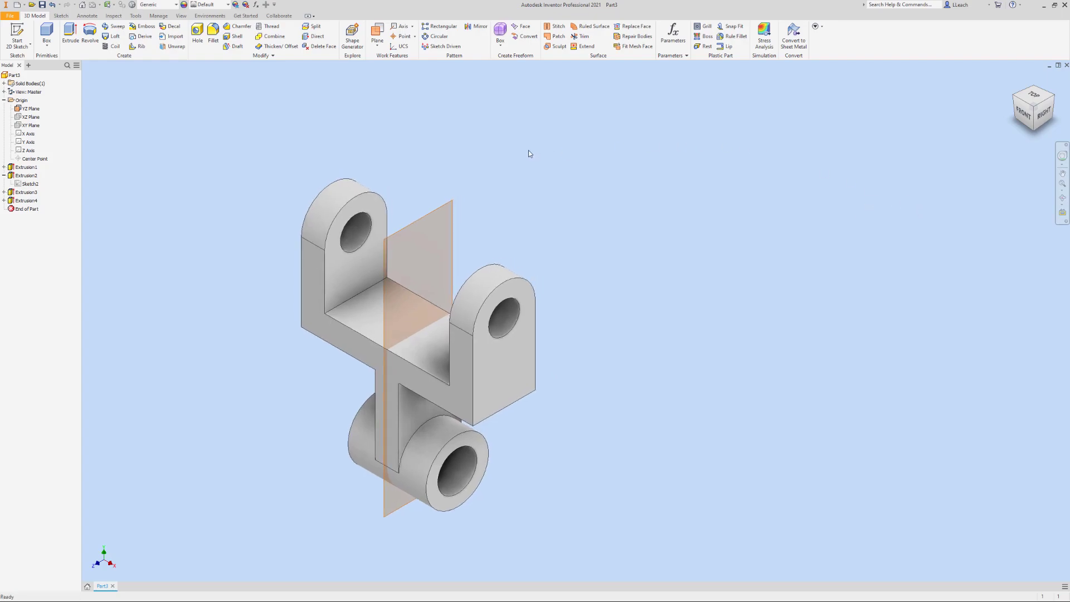
right_click(35, 112)
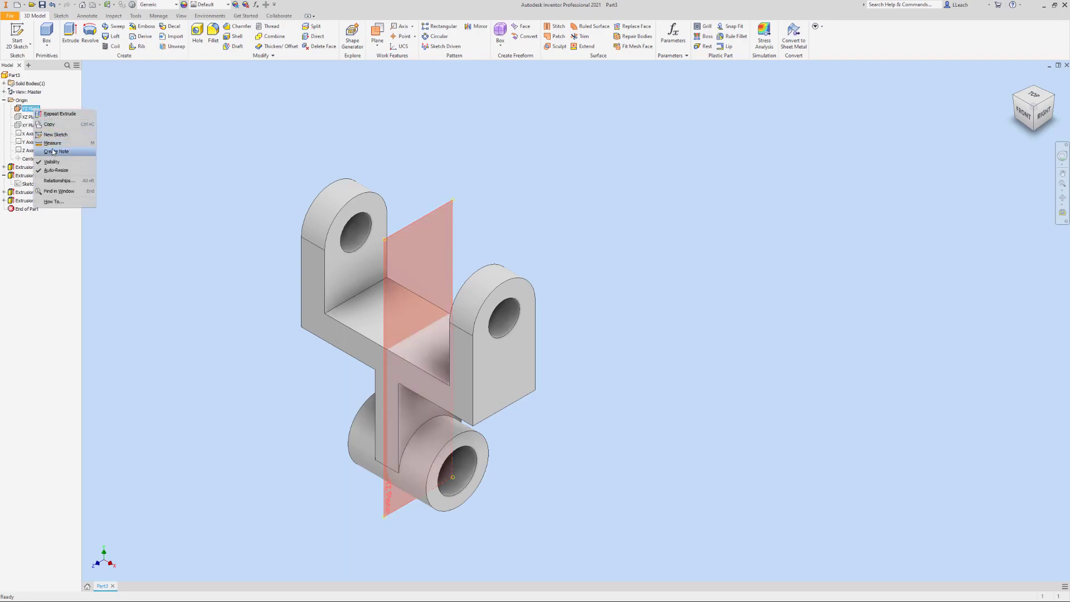
click(219, 181)
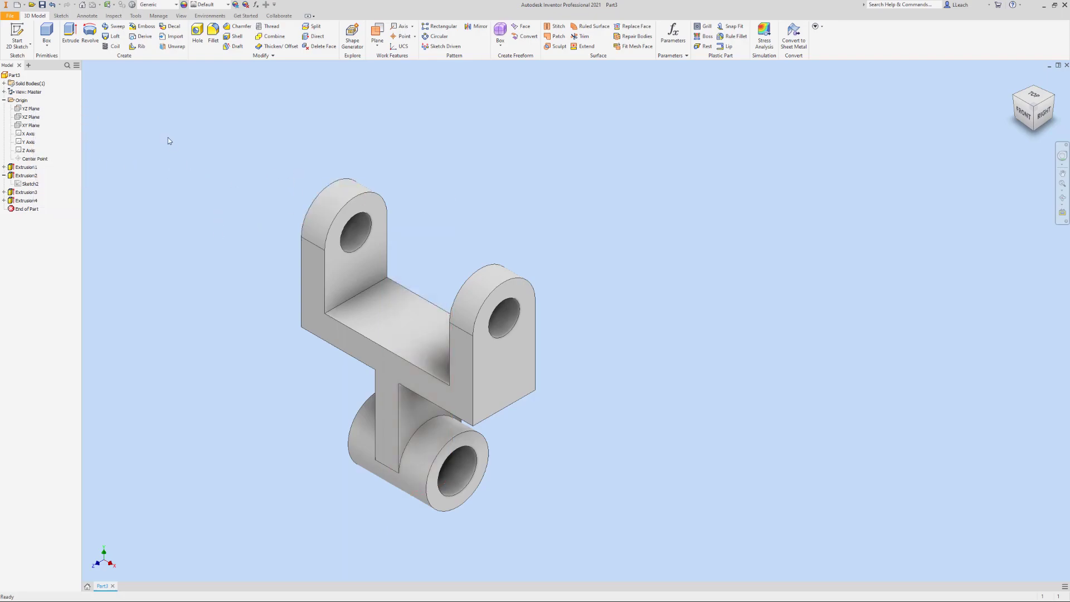
Fillet the two inner bottom edges between the upright lugs and the floor of the cut with a 0.125 in radius
click(212, 36)
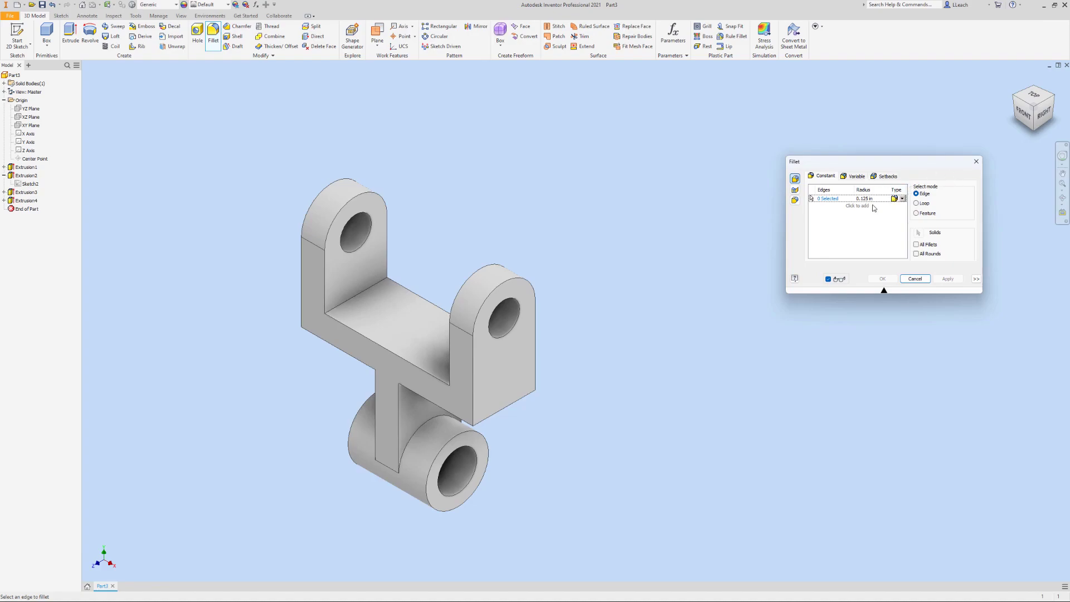
click(373, 288)
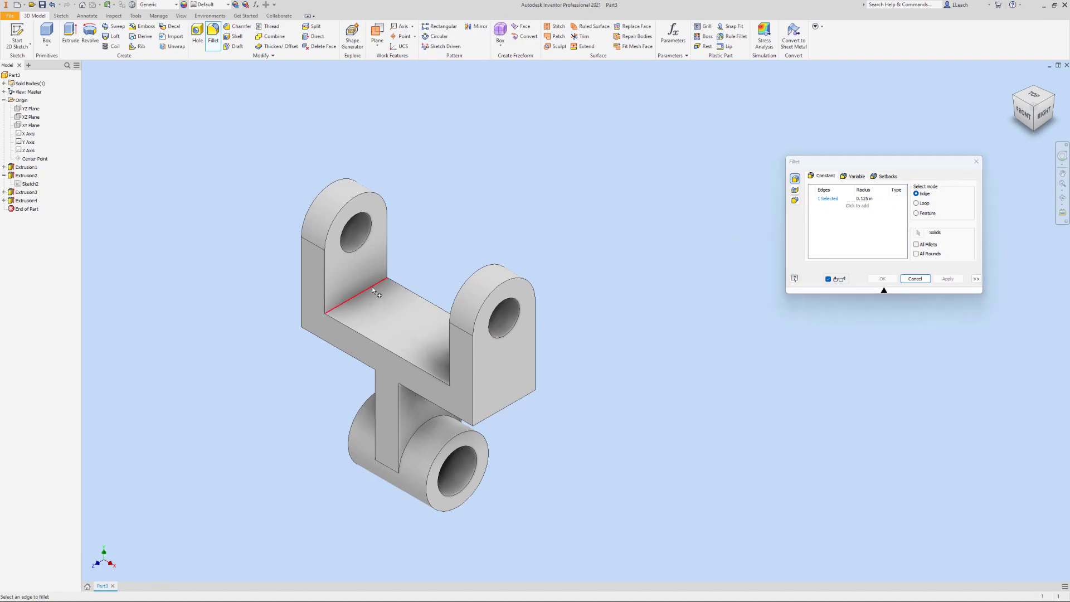
click(456, 379)
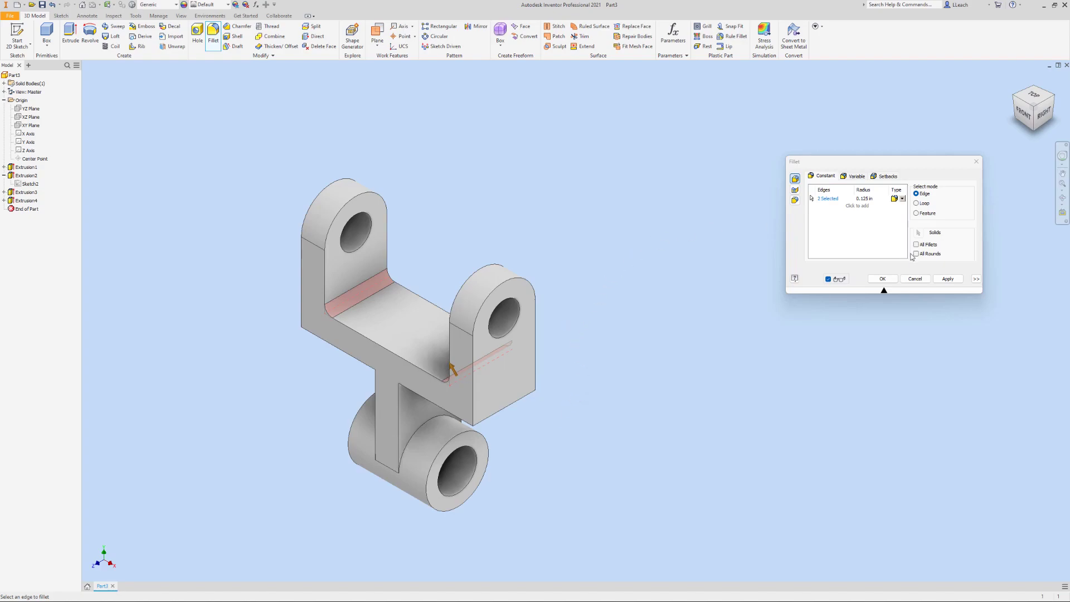
click(947, 279)
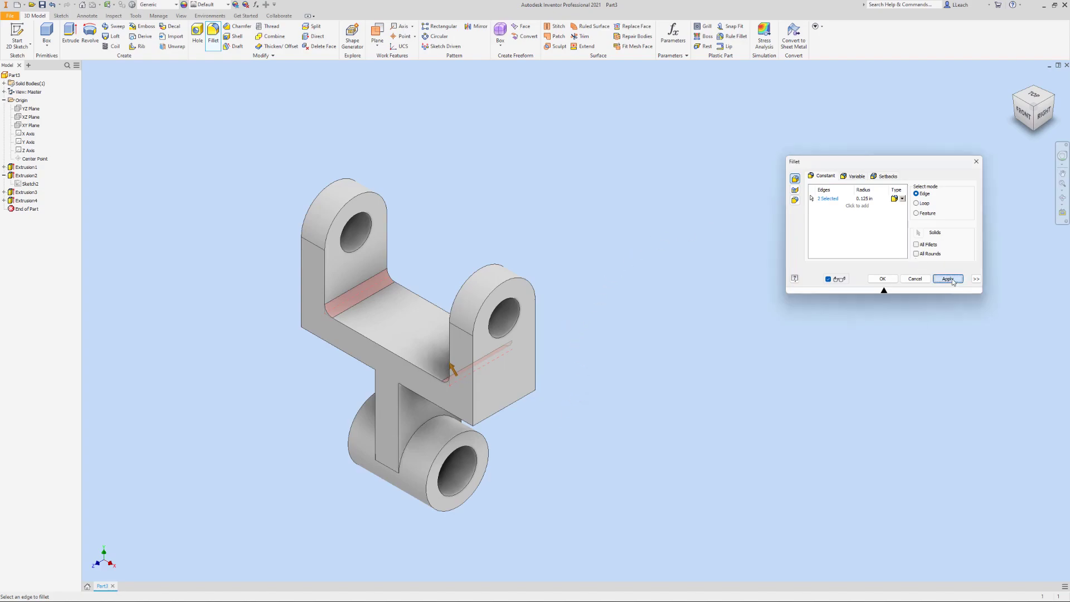
click(976, 161)
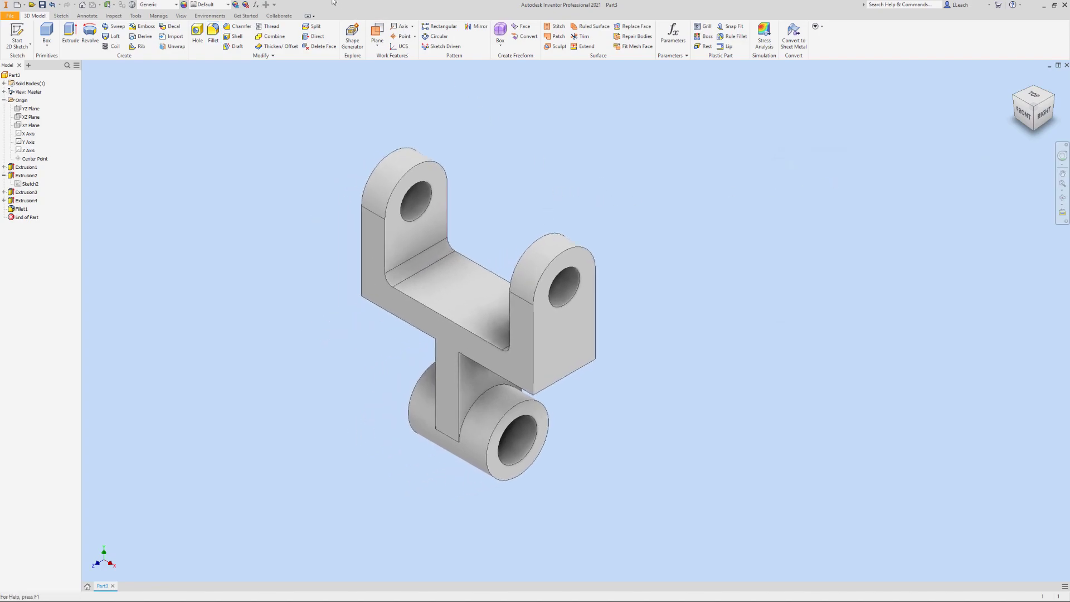
Apply the Red appearance from the Inventor Material Library to the whole part
click(228, 4)
scroll(223, 223, down, 5)
scroll(223, 234, down, 10)
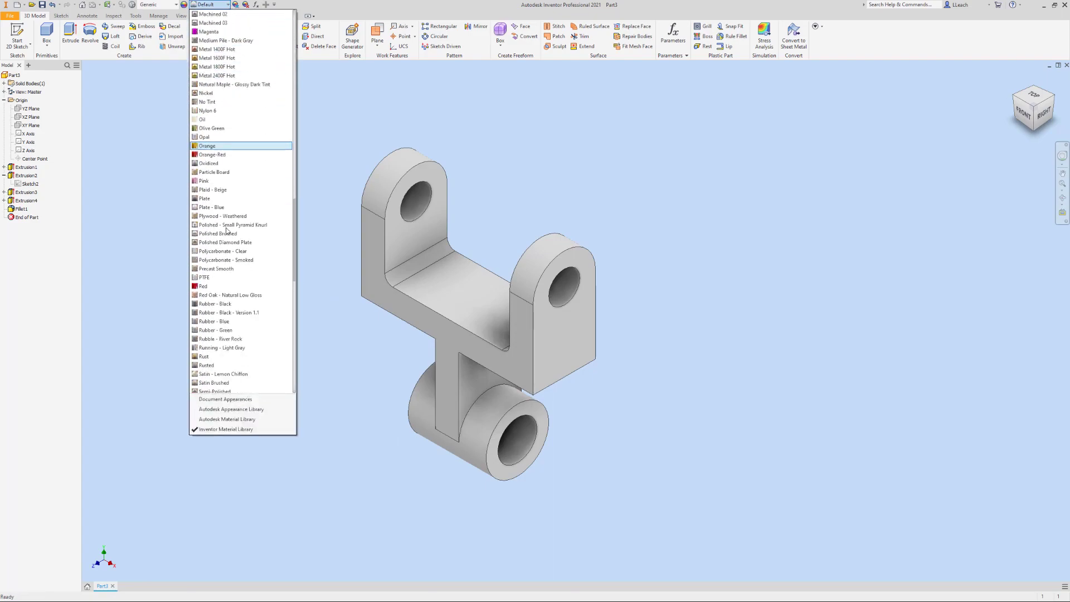
click(210, 260)
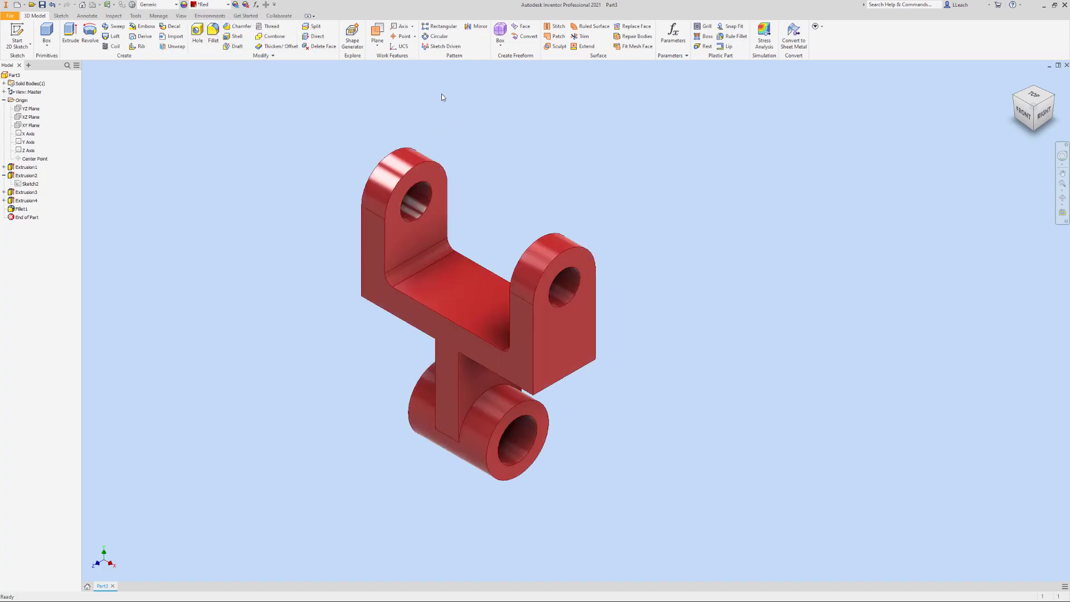
Turn on shadows and reflections for the model display
click(181, 15)
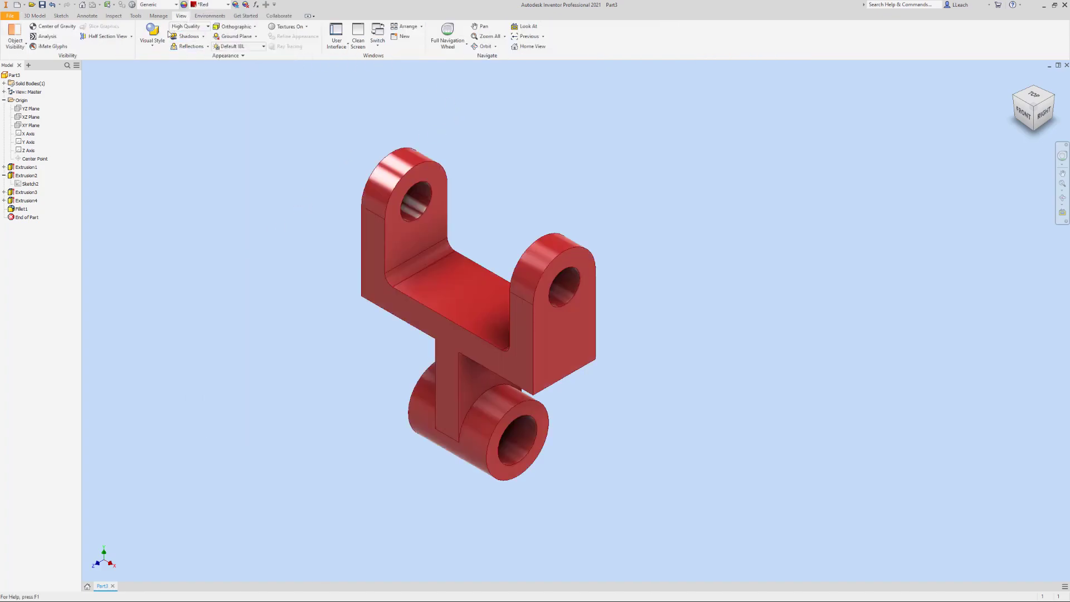
click(153, 46)
click(174, 96)
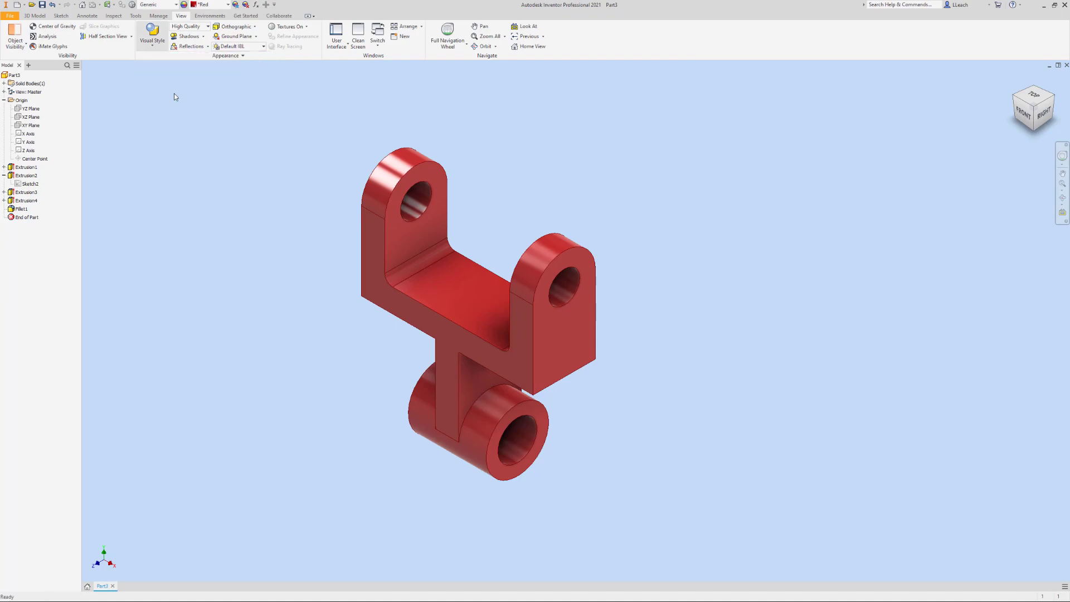
click(199, 38)
click(200, 48)
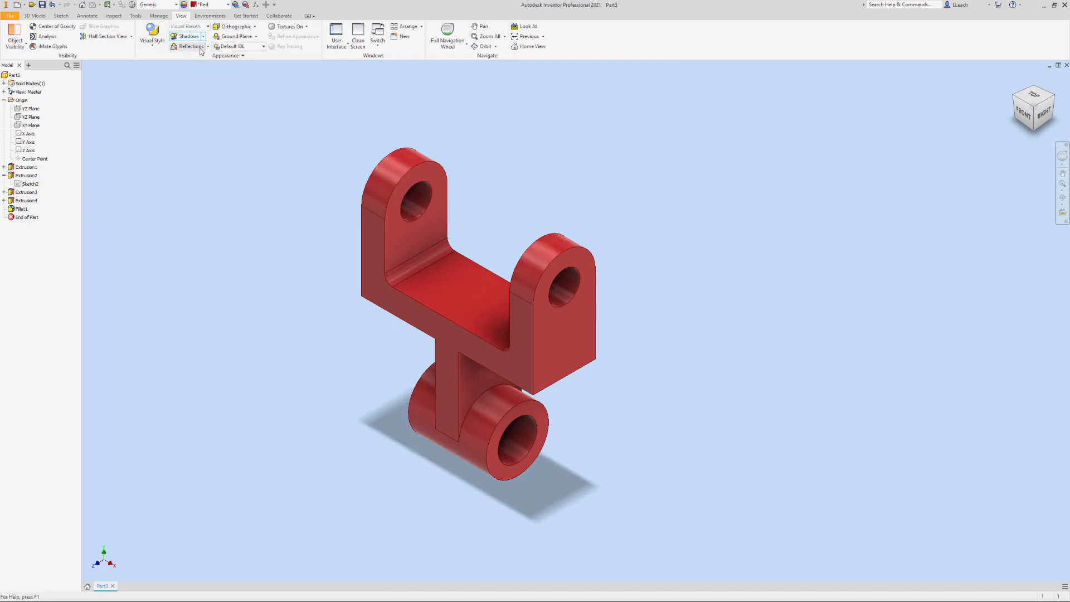
Change the view projection to Perspective and show the part in its home view
click(254, 27)
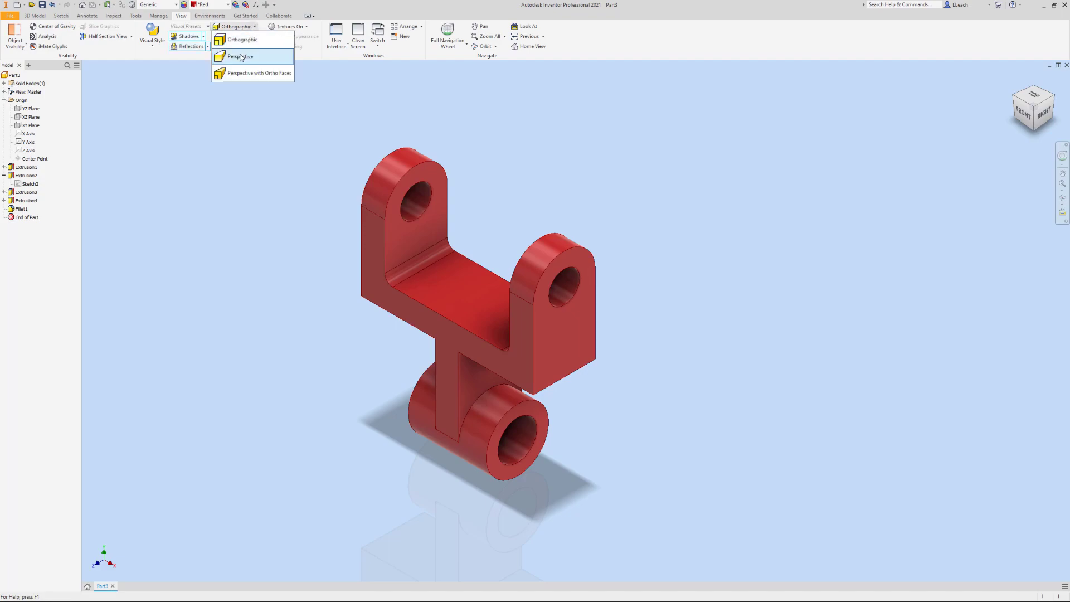
click(244, 55)
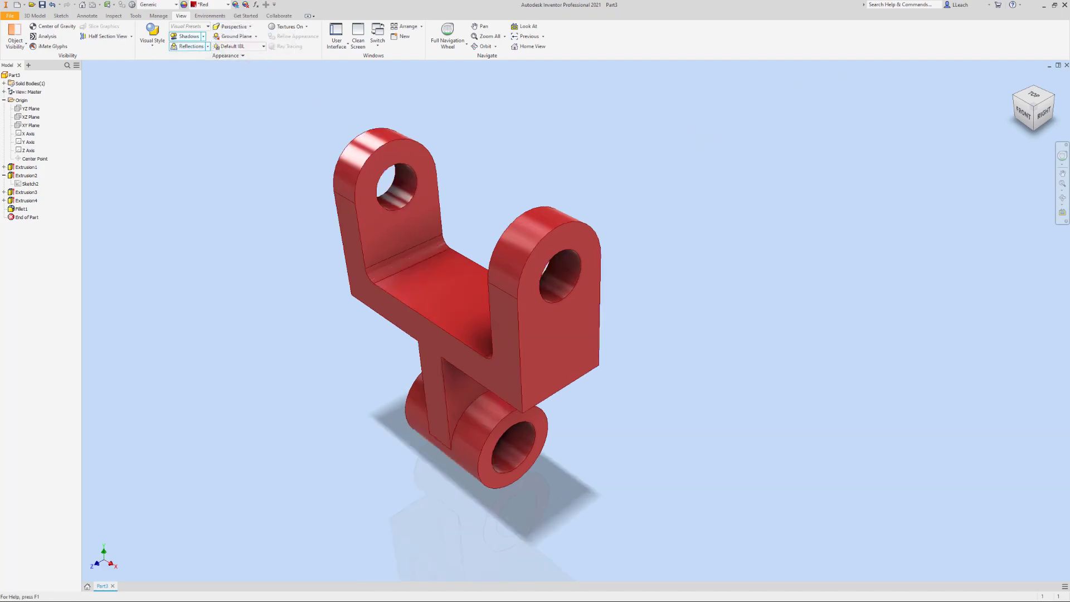
click(1014, 79)
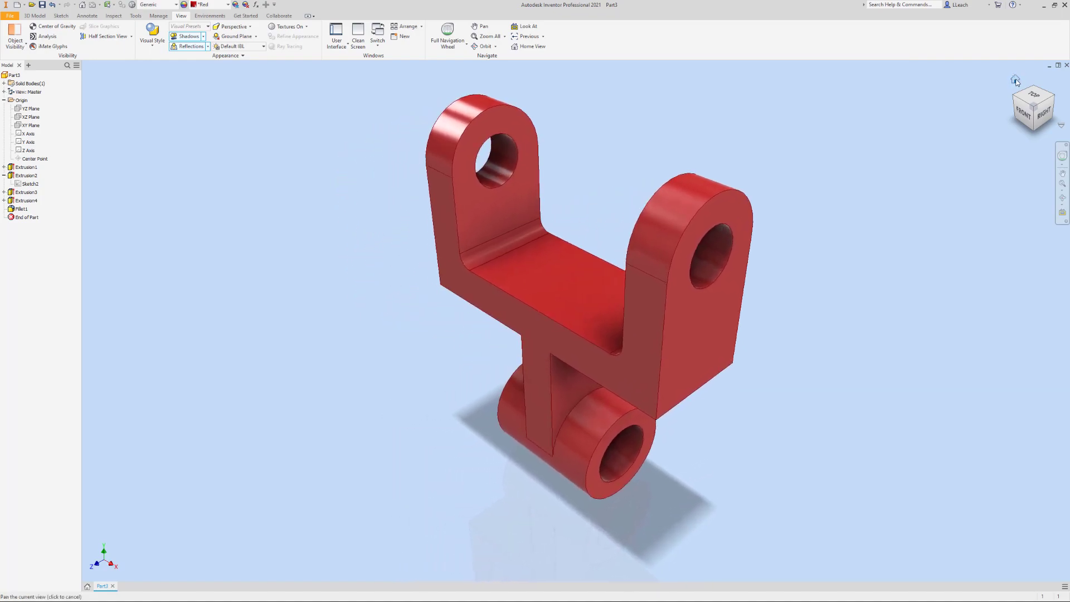
middle_drag(937, 158, 873, 170)
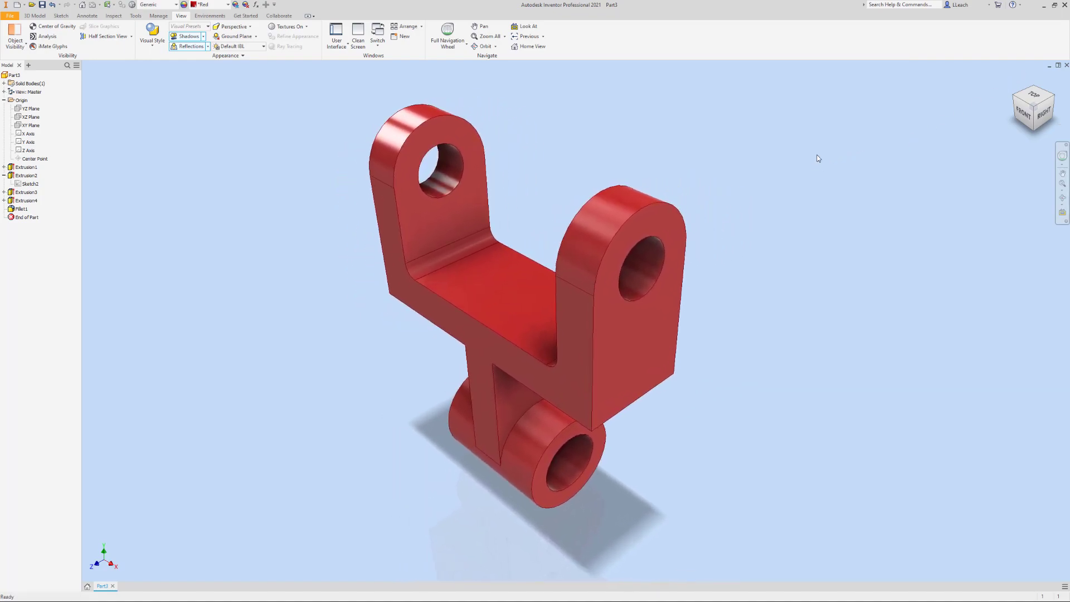
click(1015, 80)
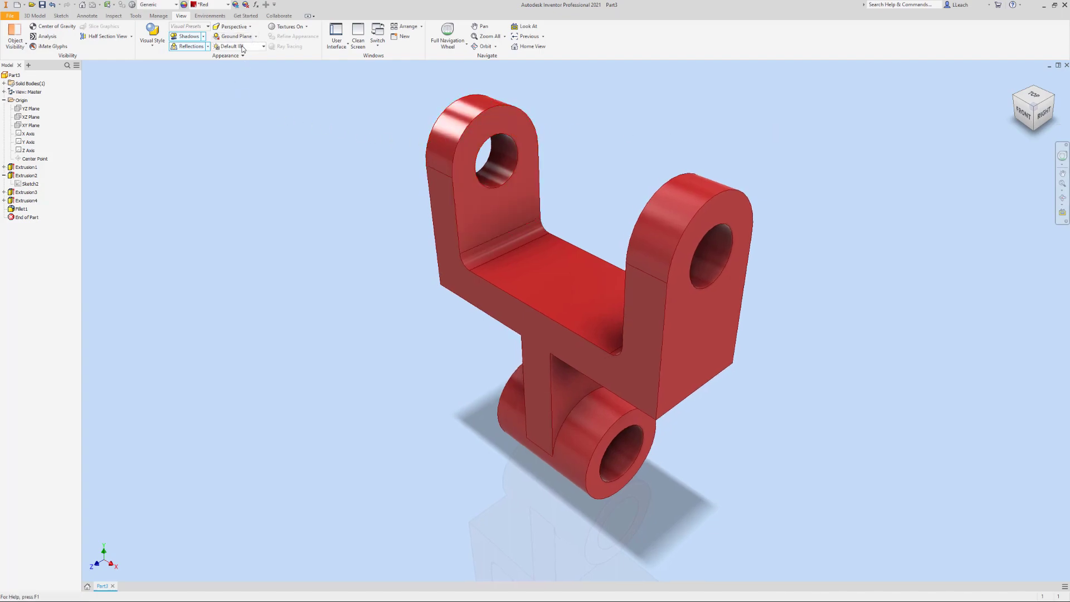
Set the lighting style to Photo Booth
click(260, 47)
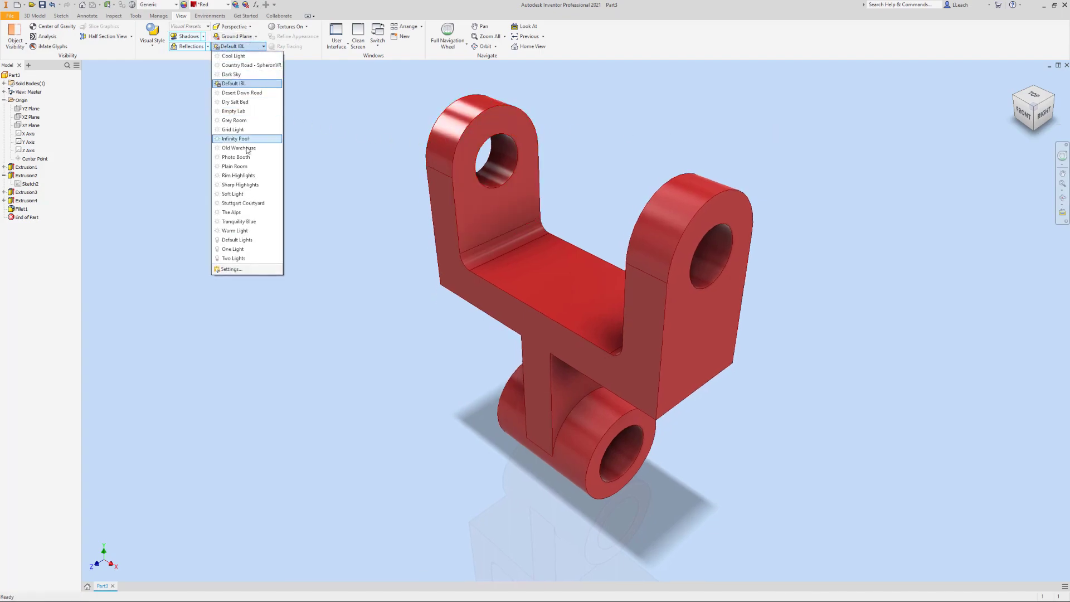
click(241, 157)
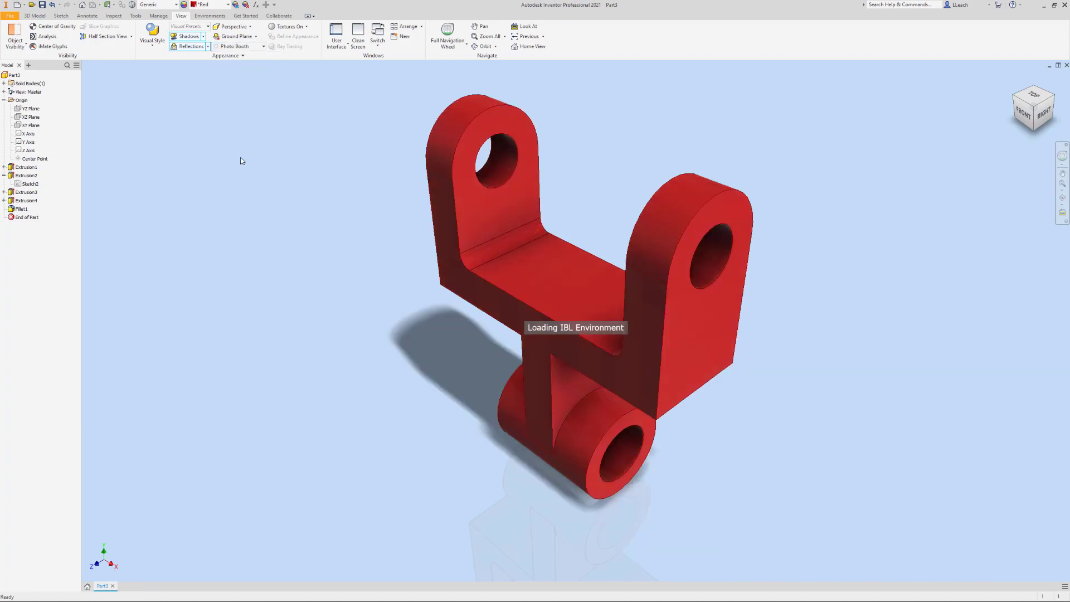
middle_drag(640, 136, 618, 137)
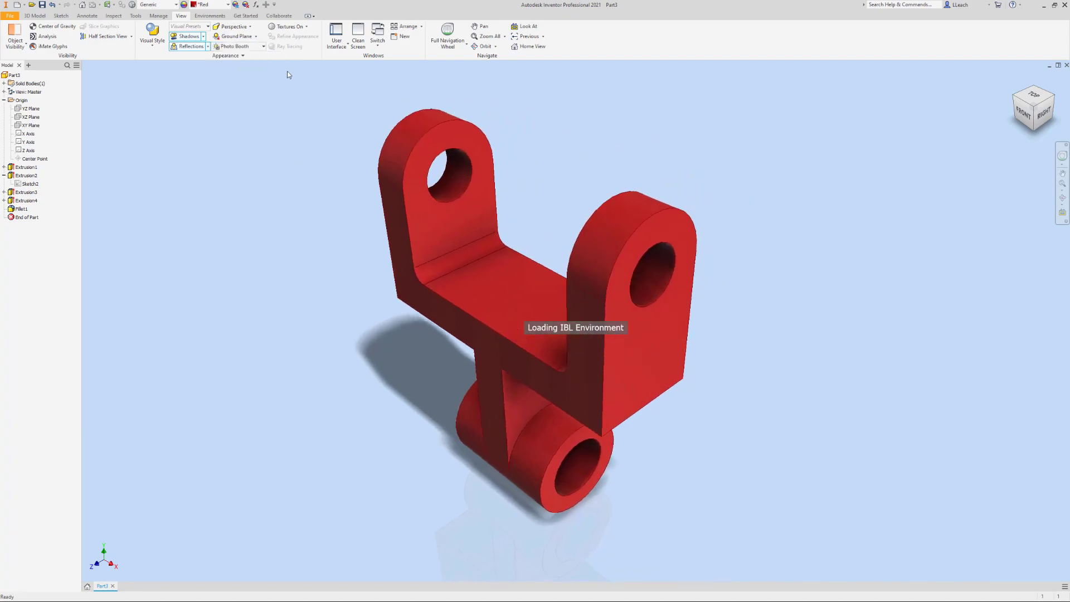
Change the lighting style of the model display to Default IBL
click(263, 46)
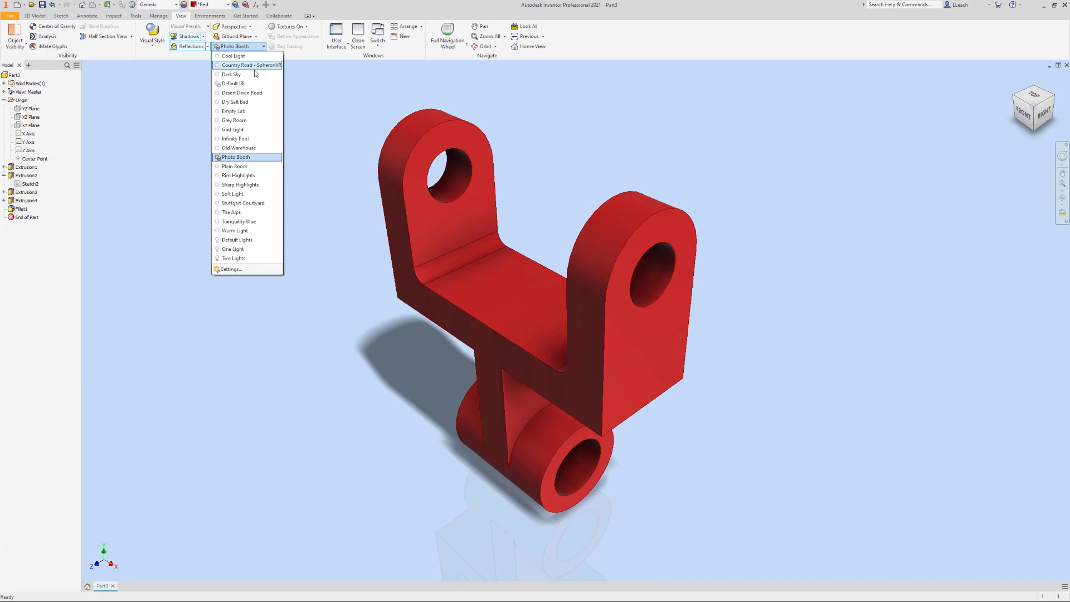
click(246, 84)
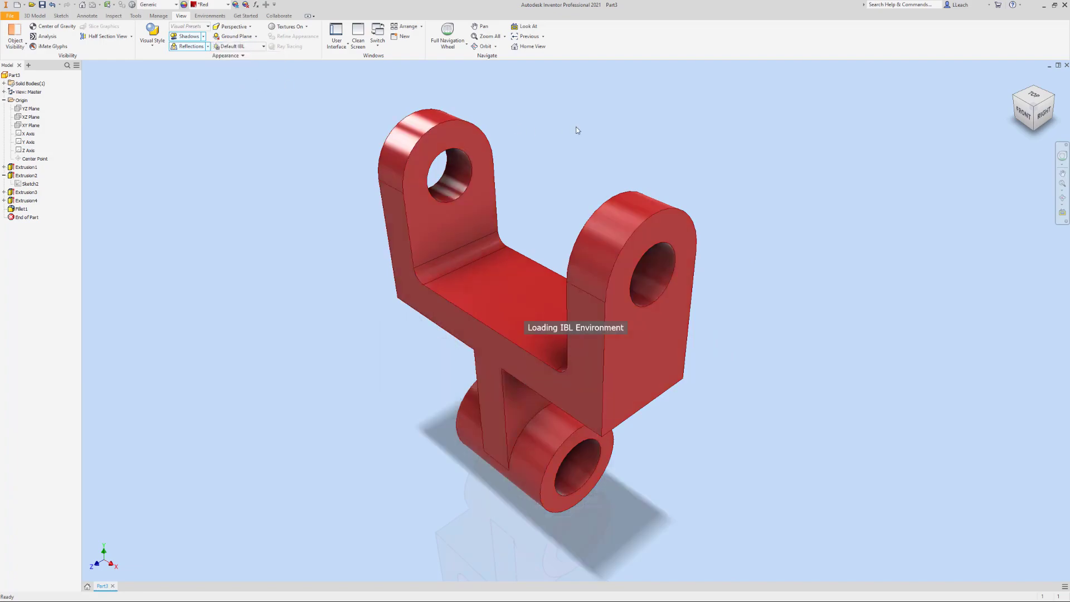
middle_drag(692, 103, 705, 103)
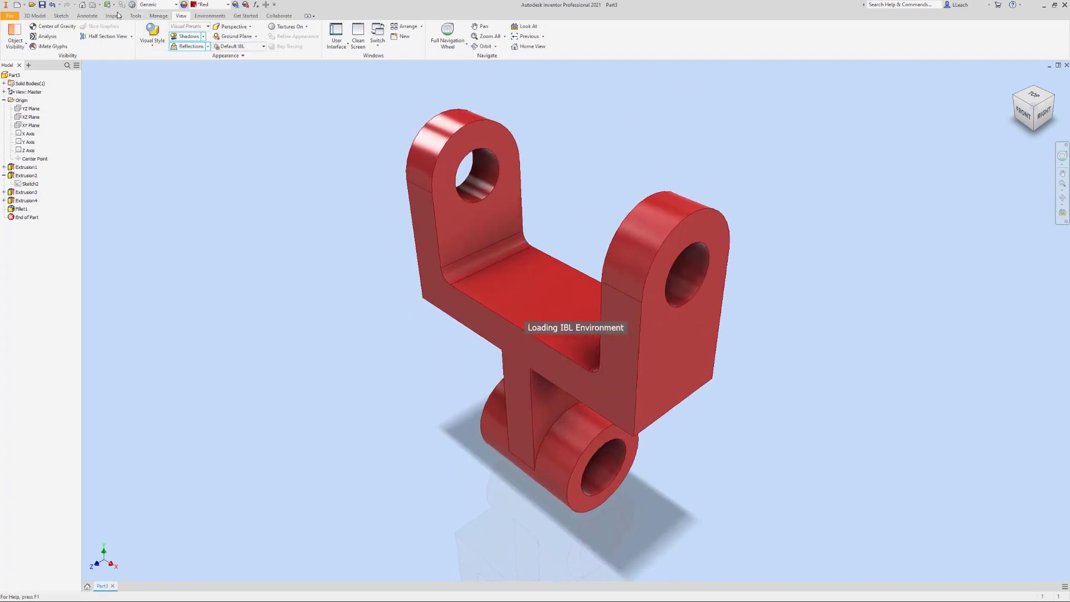
Save the part as an Inventor part file named YOKE SUPPORT in the Parametric-Modeling2 folder
click(10, 15)
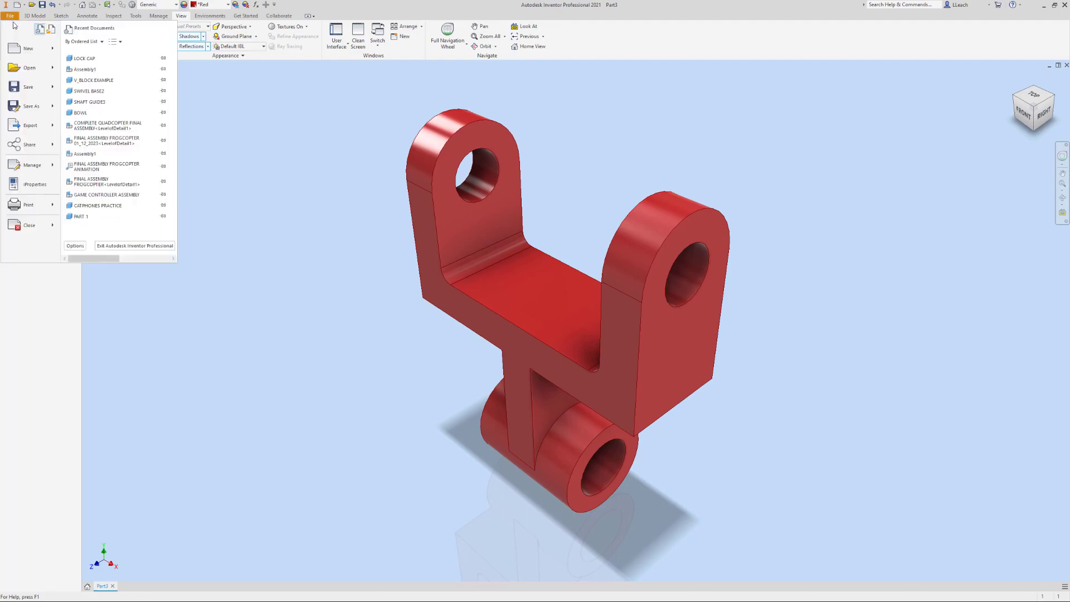
click(28, 105)
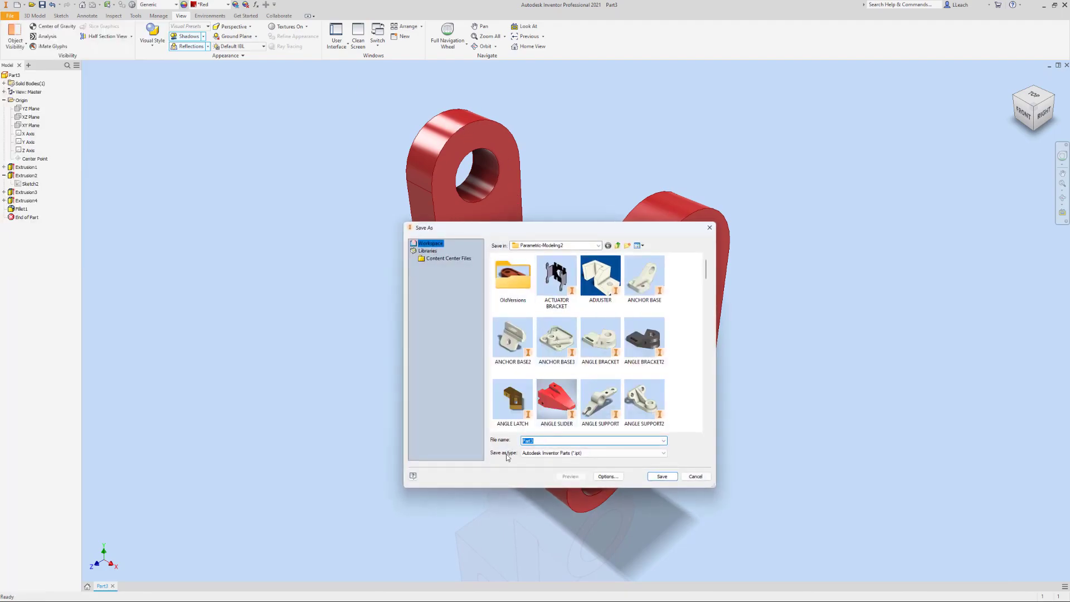
text(YOKE)
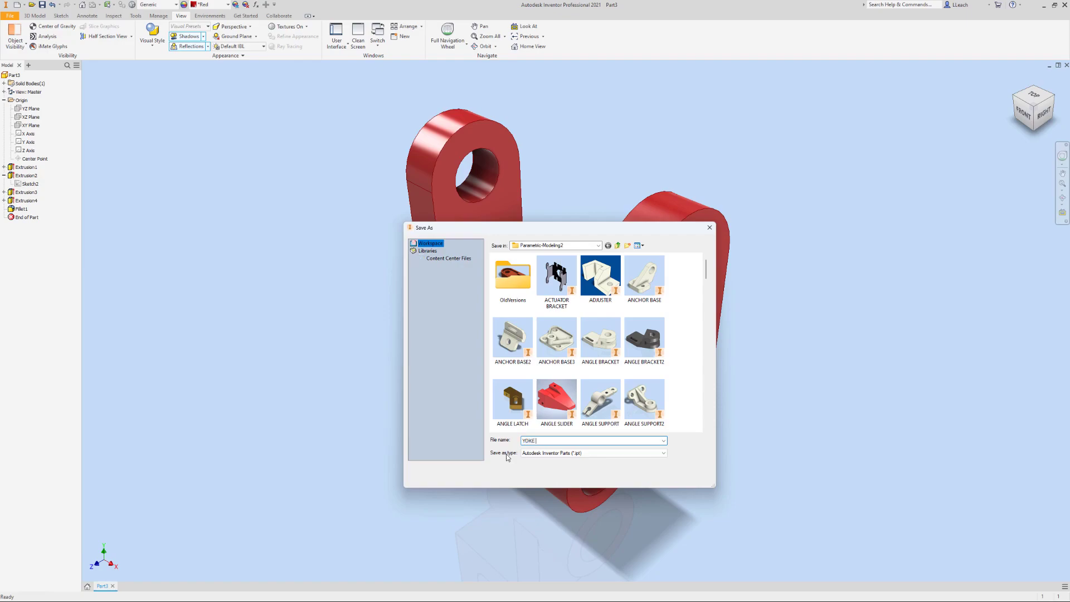
text( SUPPORT)
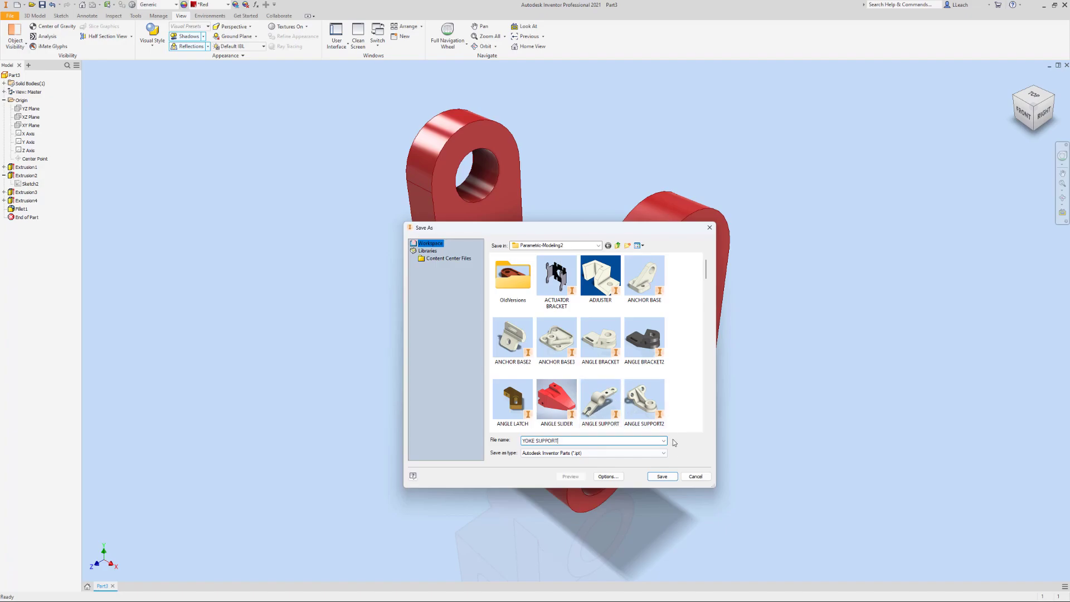
click(662, 477)
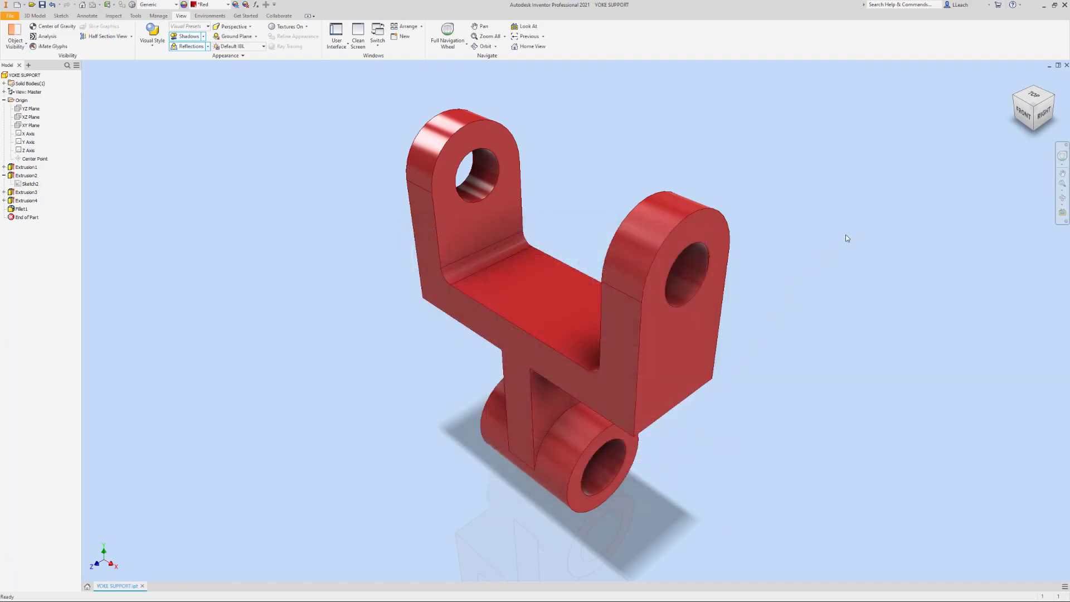